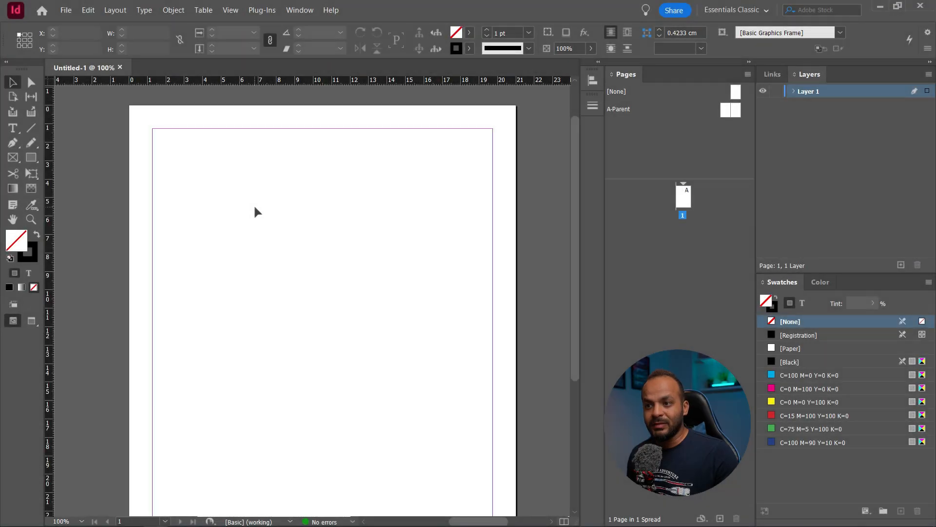
# - Draw a rectangle about 14.95 cm wide and 7.9 cm high in the upper part of the page
pyautogui.click(33, 160)
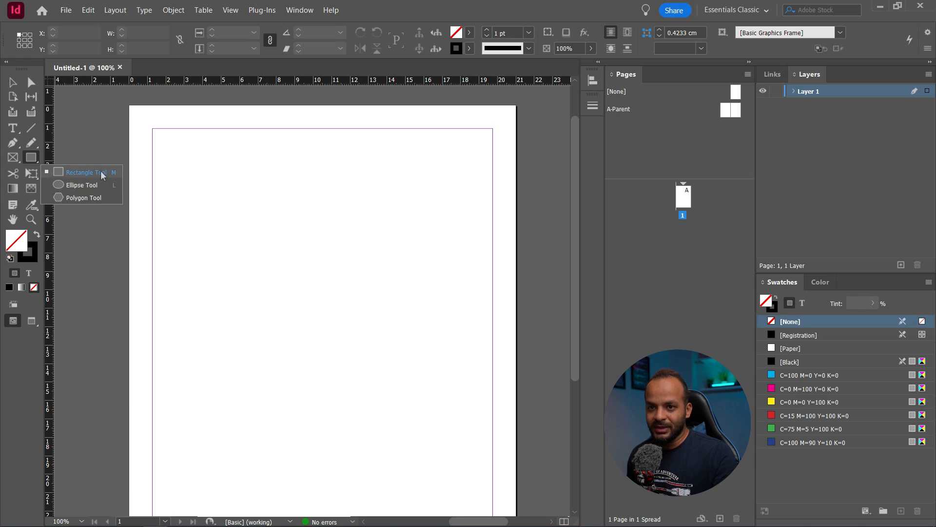
pyautogui.click(84, 173)
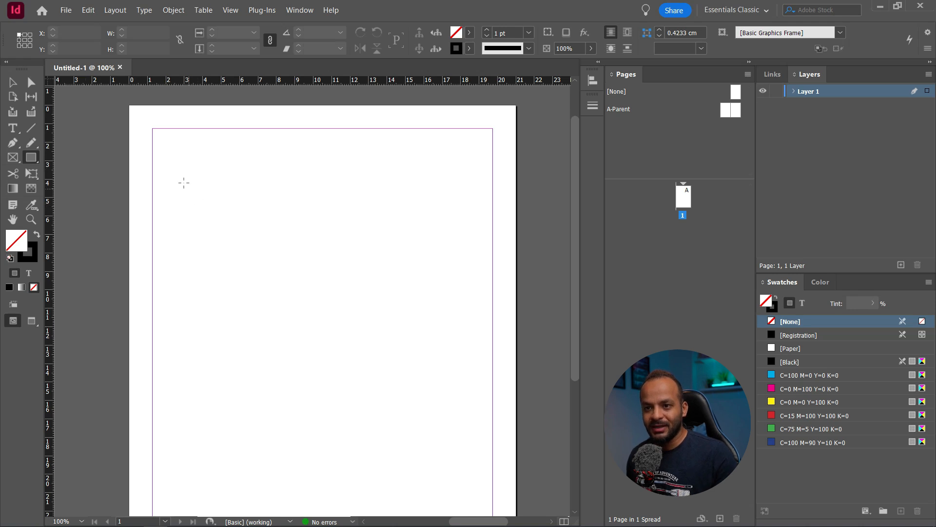
pyautogui.moveTo(181, 180)
pyautogui.mouseDown()
pyautogui.moveTo(443, 299)
pyautogui.moveTo(456, 324)
pyautogui.mouseUp()
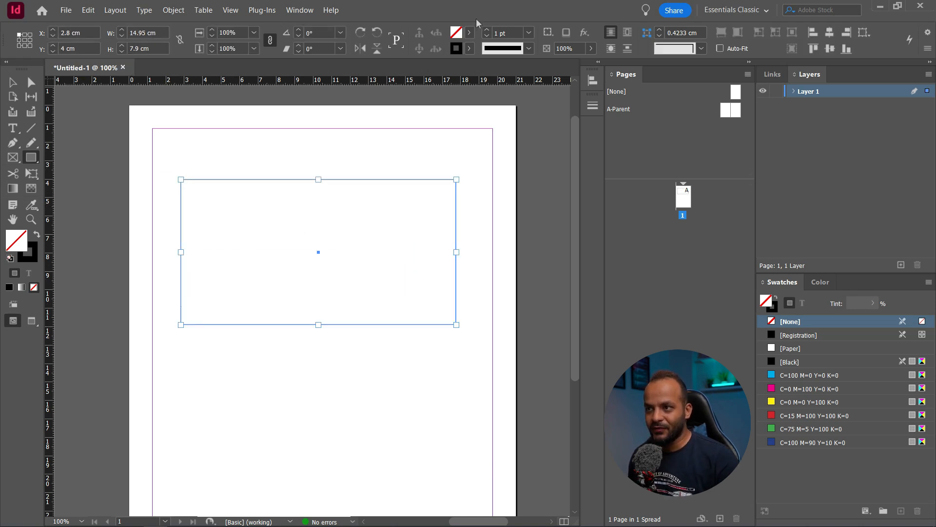
# - Fill the rectangle with the red swatch C=15 M=100 Y=100 K=0 and set its stroke to None
pyautogui.click(469, 32)
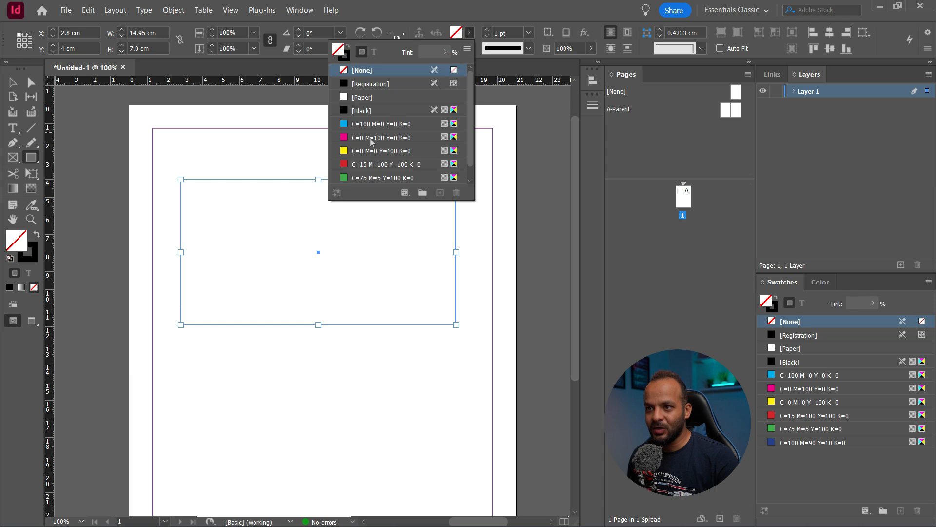
pyautogui.click(376, 164)
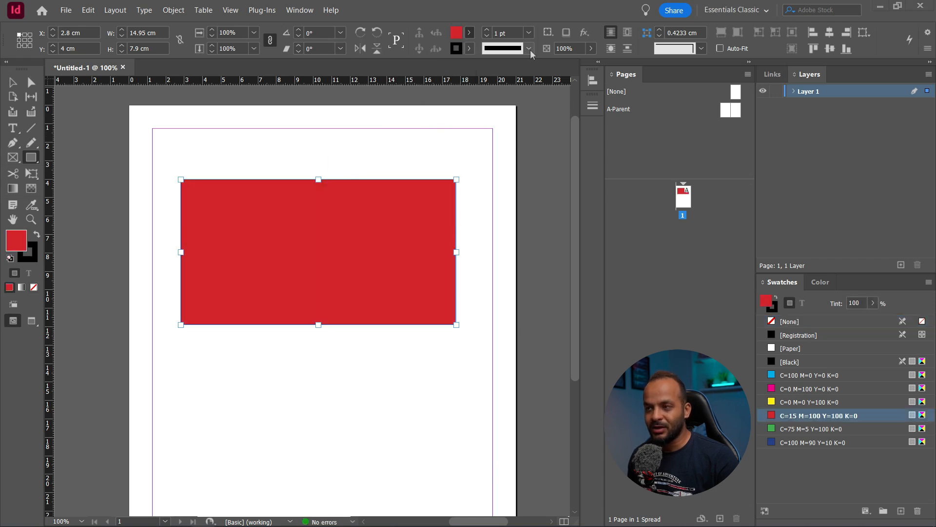
pyautogui.click(469, 49)
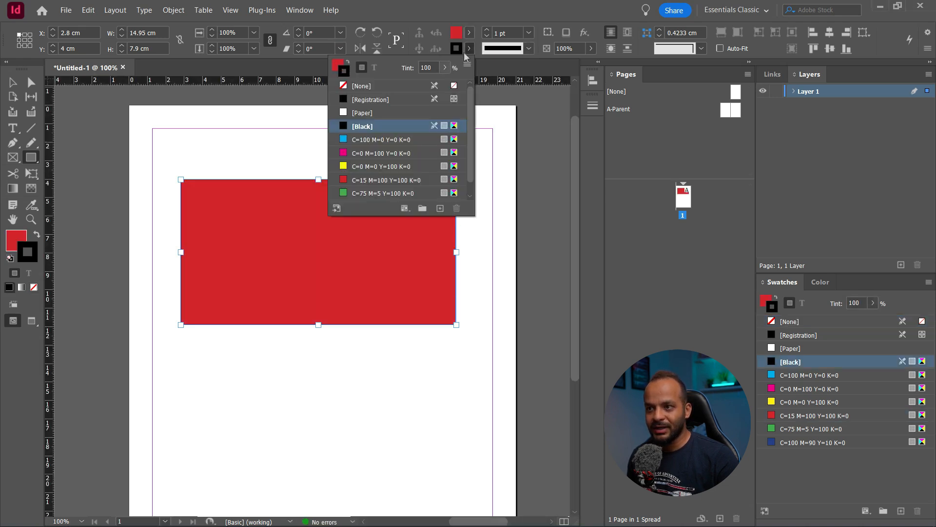
pyautogui.click(365, 86)
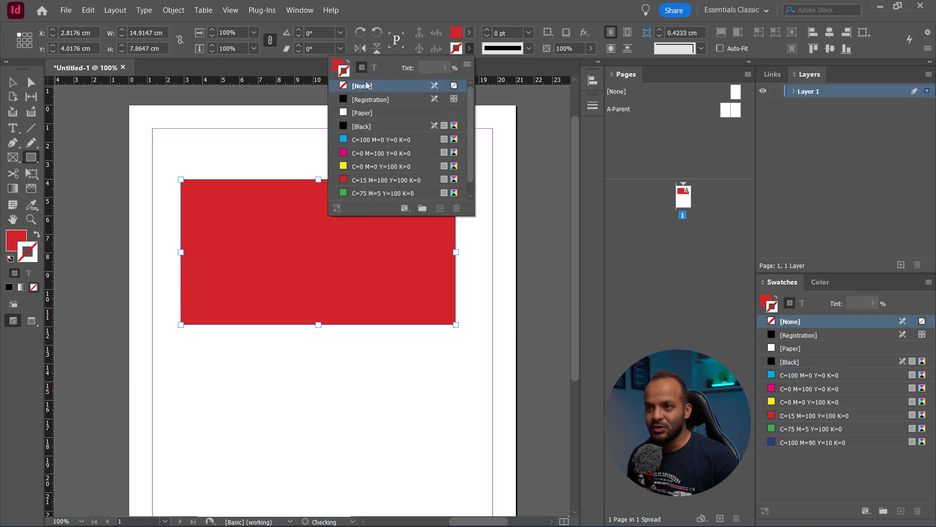
pyautogui.click(10, 84)
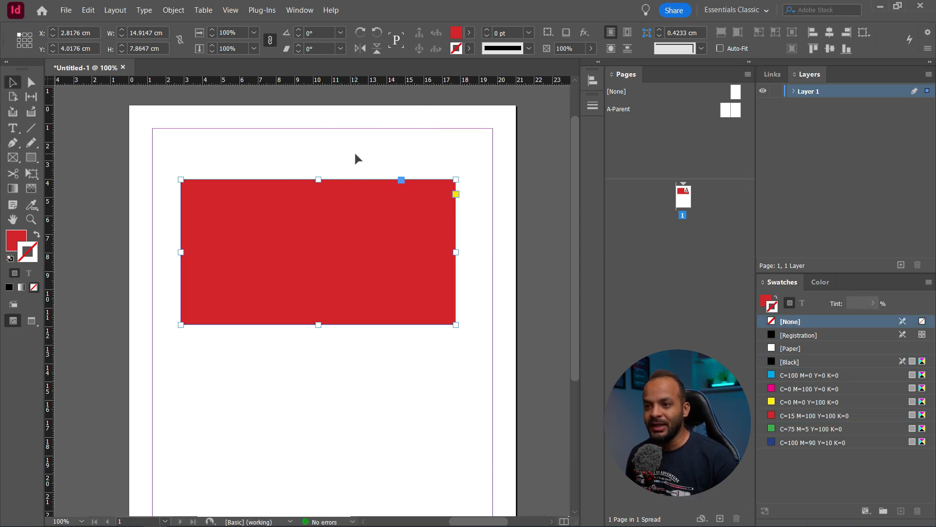
# - Resize the rectangle from its upper-right corner to about 14.53 cm wide and 7.88 cm high
pyautogui.scroll(1, 453, 182)
pyautogui.scroll(6, 453, 183)
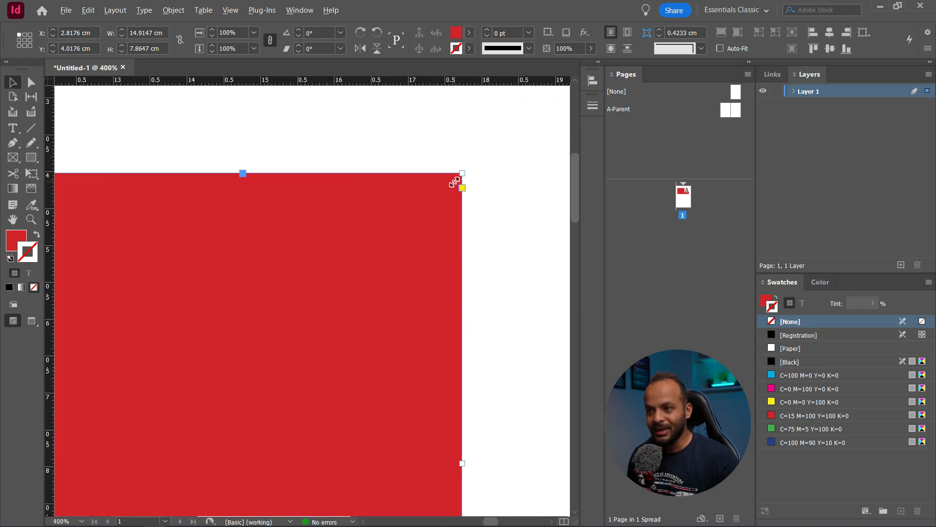
pyautogui.scroll(-4, 459, 186)
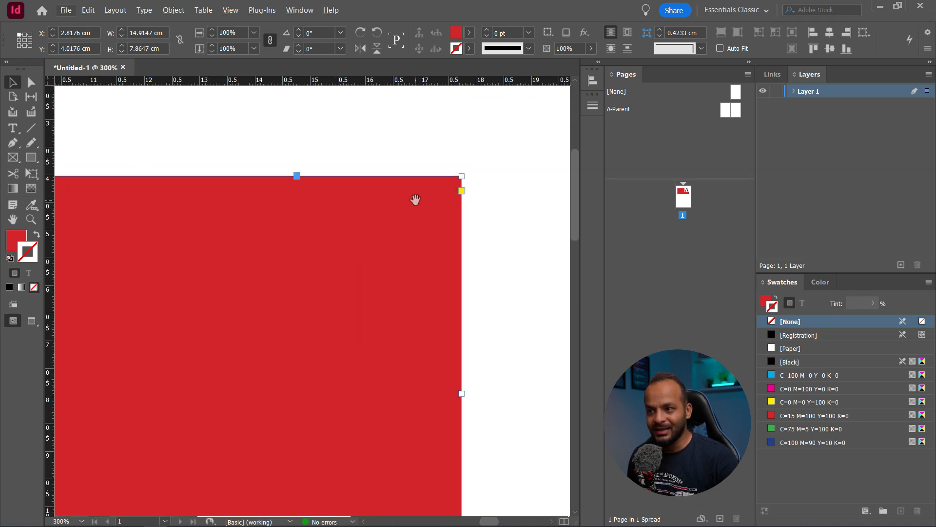
pyautogui.scroll(-3, 440, 161)
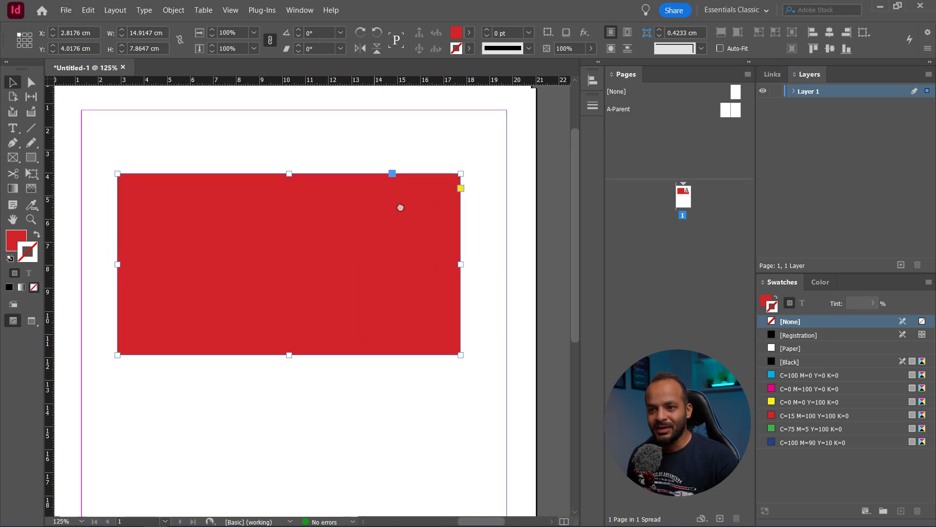
pyautogui.scroll(1, 401, 183)
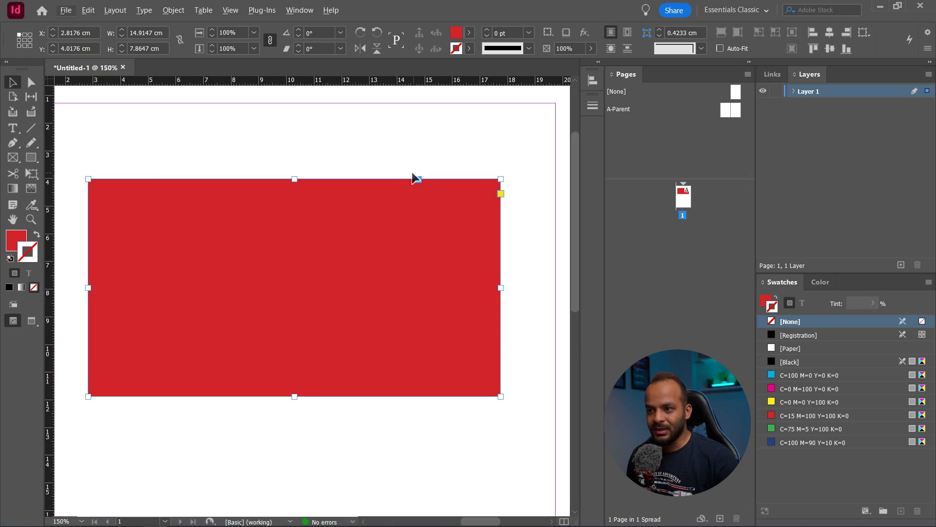
pyautogui.scroll(-1, 384, 198)
pyautogui.moveTo(384, 196)
pyautogui.mouseDown()
pyautogui.moveTo(391, 203)
pyautogui.moveTo(376, 209)
pyautogui.moveTo(383, 205)
pyautogui.mouseUp()
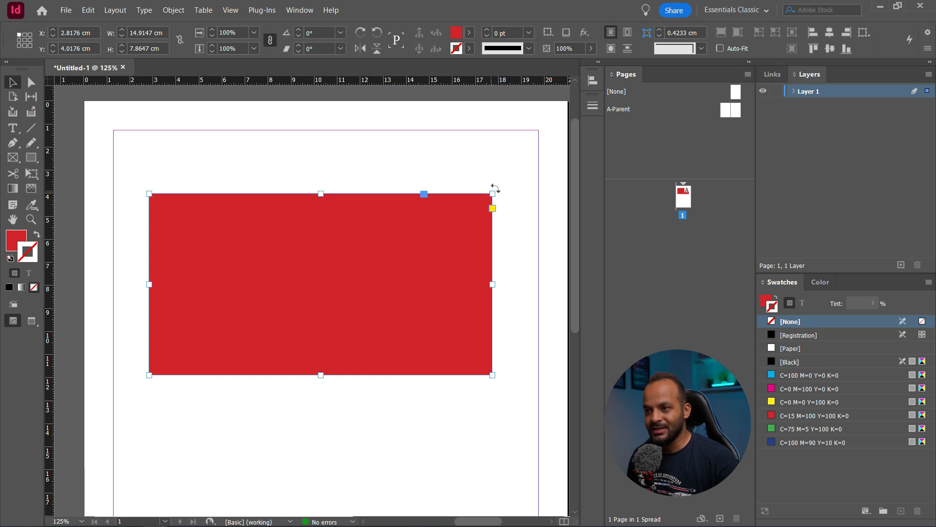
pyautogui.moveTo(490, 194)
pyautogui.mouseDown()
pyautogui.moveTo(455, 194)
pyautogui.moveTo(458, 217)
pyautogui.moveTo(432, 245)
pyautogui.moveTo(459, 181)
pyautogui.moveTo(410, 218)
pyautogui.moveTo(441, 247)
pyautogui.moveTo(441, 211)
pyautogui.moveTo(459, 187)
pyautogui.moveTo(481, 184)
pyautogui.moveTo(483, 193)
pyautogui.mouseUp()
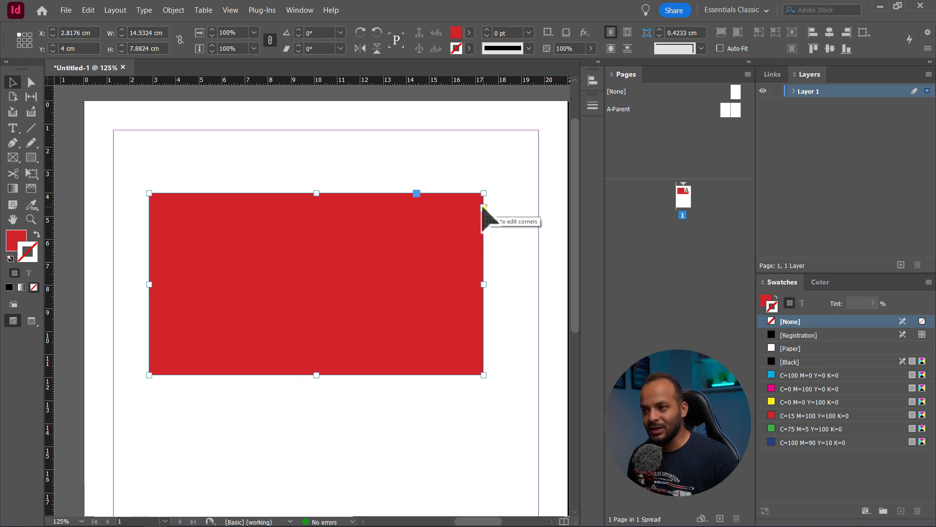
# - Round all four corners by about 1.4 cm with live corner editing and move the rectangle to X 3.4 cm, Y 3.75 cm
pyautogui.click(483, 208)
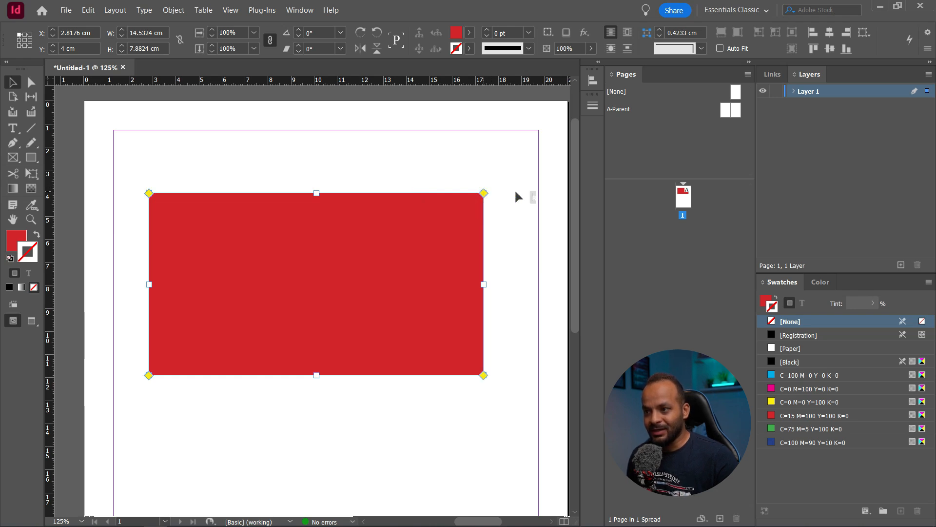
pyautogui.moveTo(514, 191); pyautogui.dragTo(453, 221)
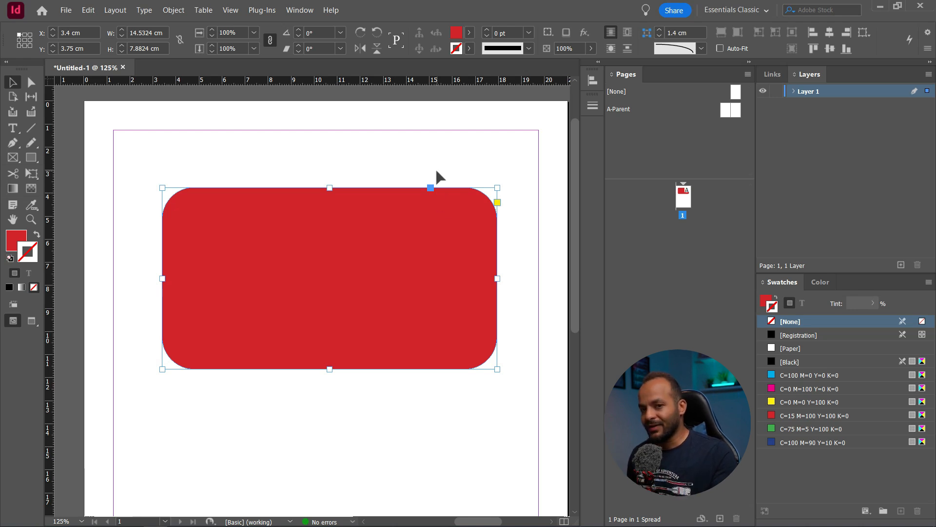
# - Reopen live corner editing, enlarge the radius of all corners to about 2.3 cm, and reduce it to about 1.45 cm
pyautogui.click(499, 215)
pyautogui.click(493, 211)
pyautogui.click(497, 203)
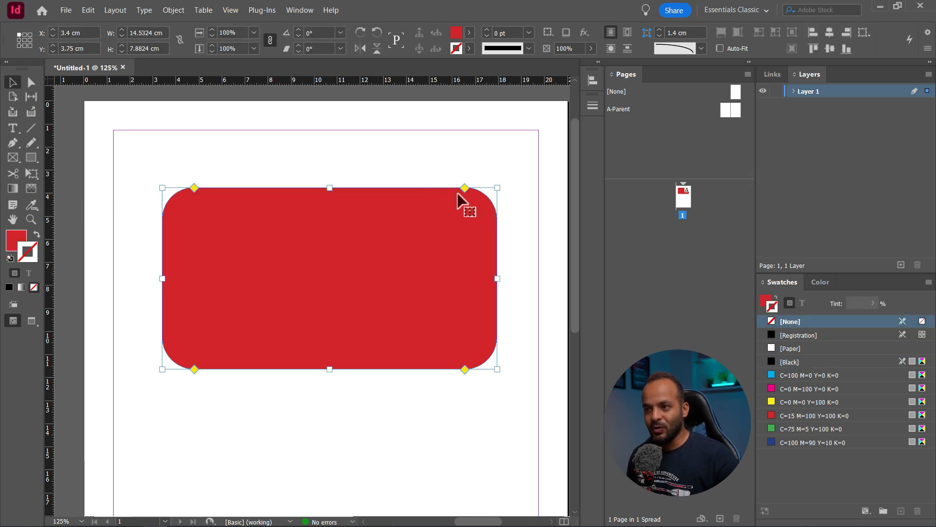
pyautogui.moveTo(463, 188); pyautogui.dragTo(441, 186)
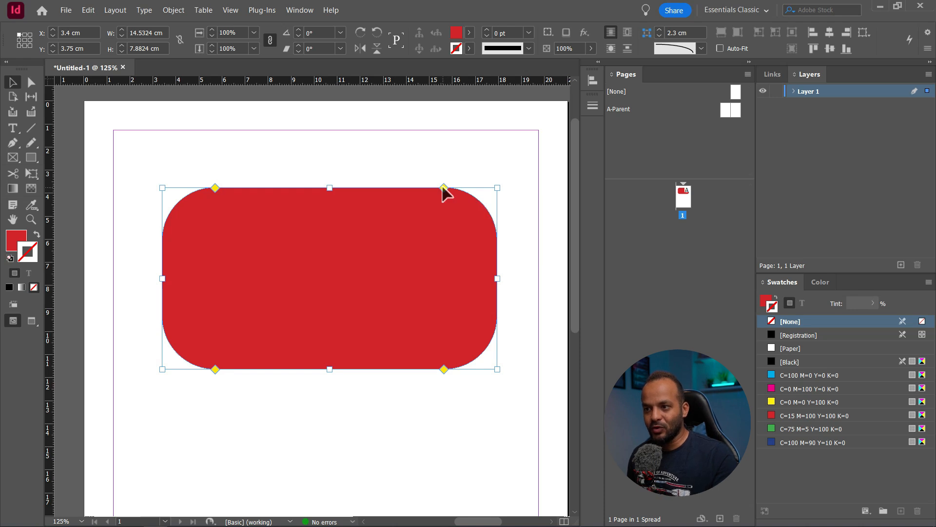
pyautogui.moveTo(443, 187); pyautogui.dragTo(464, 188)
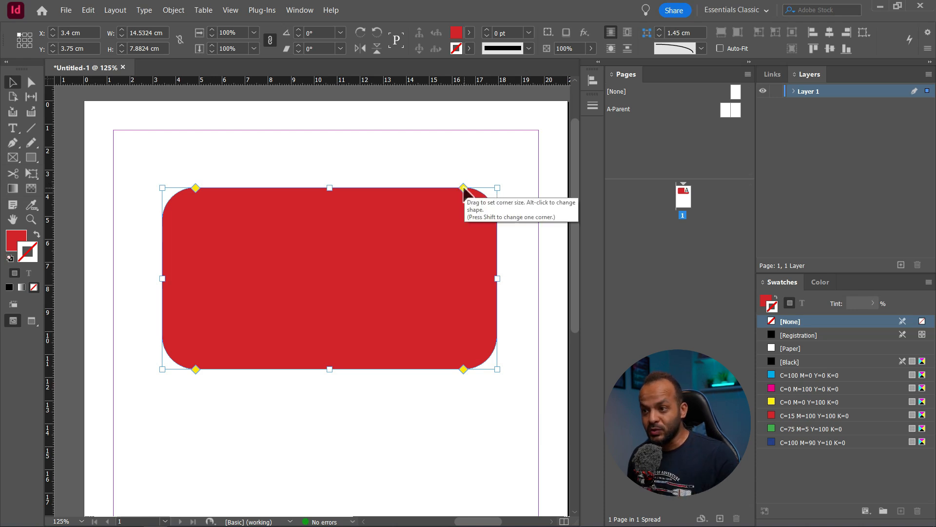
# - Square off only the rectangle's upper-right corner and enlarge the rounding of only its lower-left corner
pyautogui.moveTo(461, 188); pyautogui.dragTo(520, 188)
pyautogui.click(487, 181)
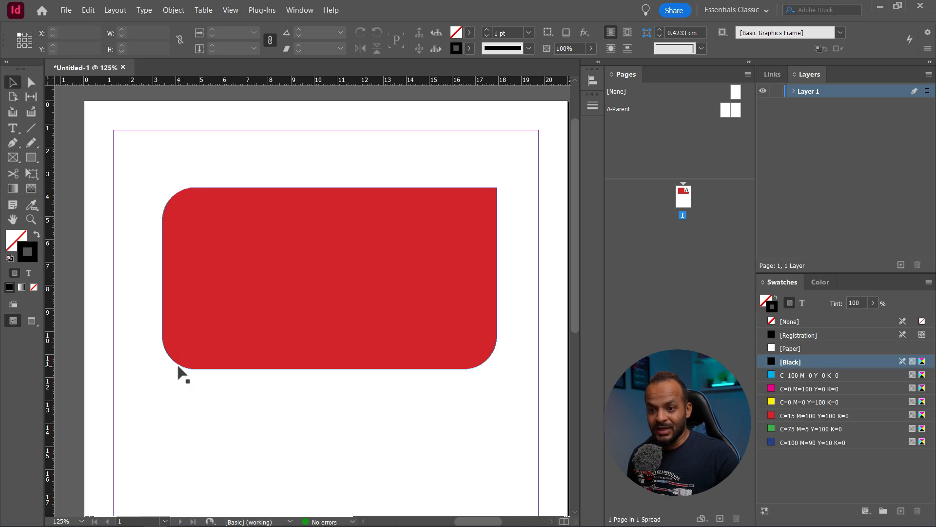
pyautogui.click(203, 345)
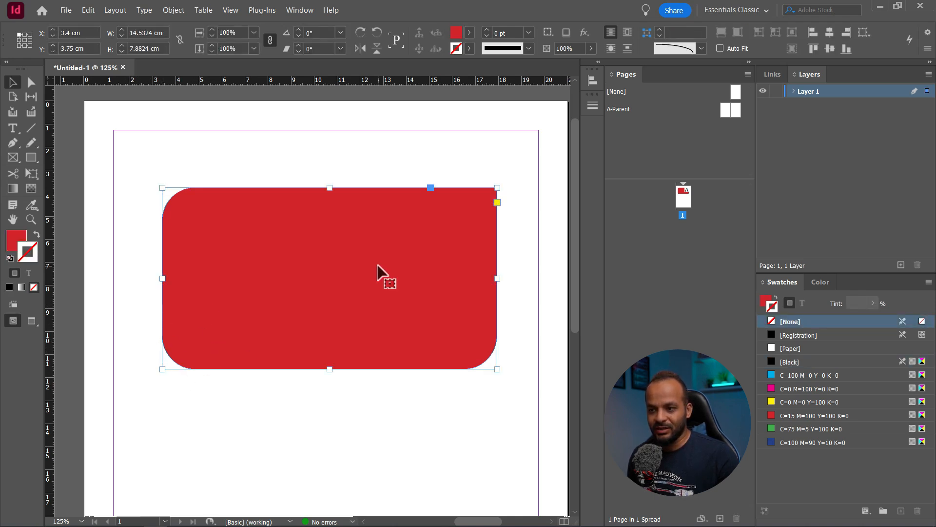
pyautogui.click(498, 202)
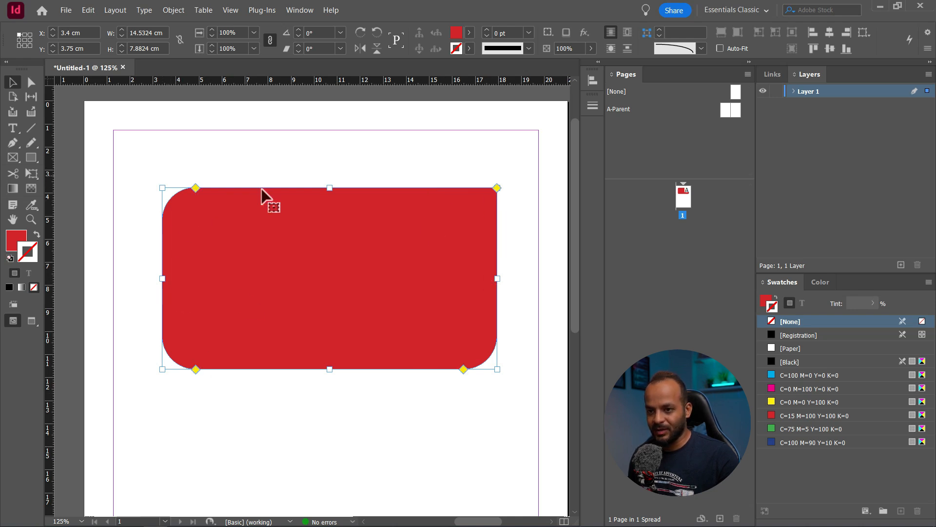
pyautogui.moveTo(194, 369); pyautogui.dragTo(317, 363)
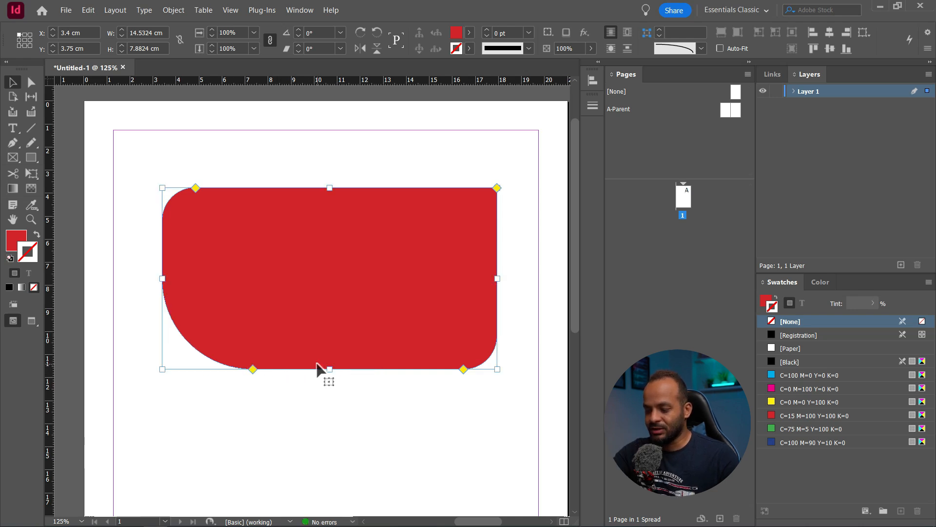
# - Round all four corners of the square-cornered rectangle together to a radius of about 2.25 cm
pyautogui.scroll(-1, 477, 209)
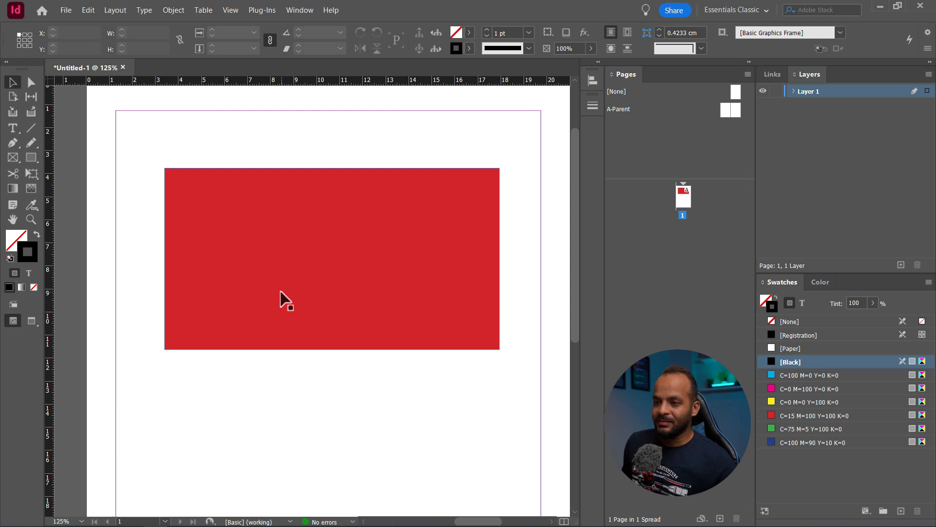
pyautogui.click(286, 298)
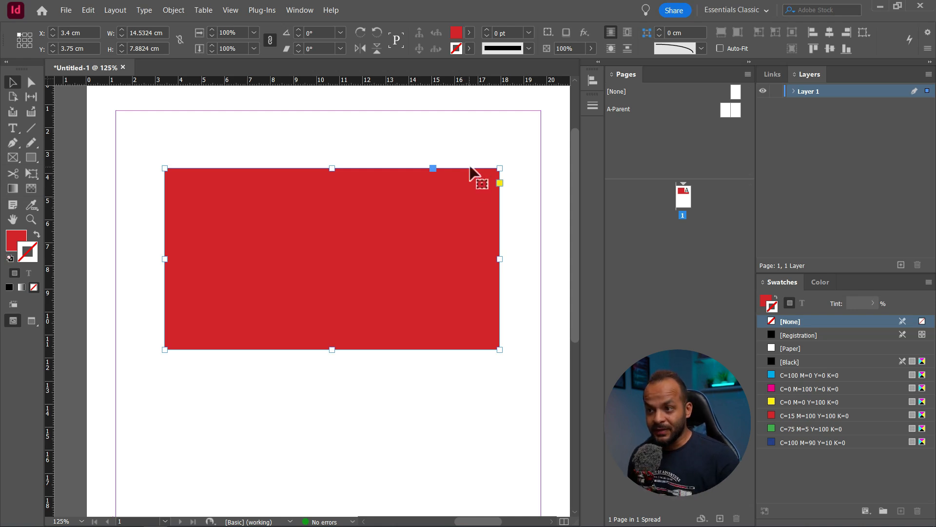
pyautogui.click(499, 184)
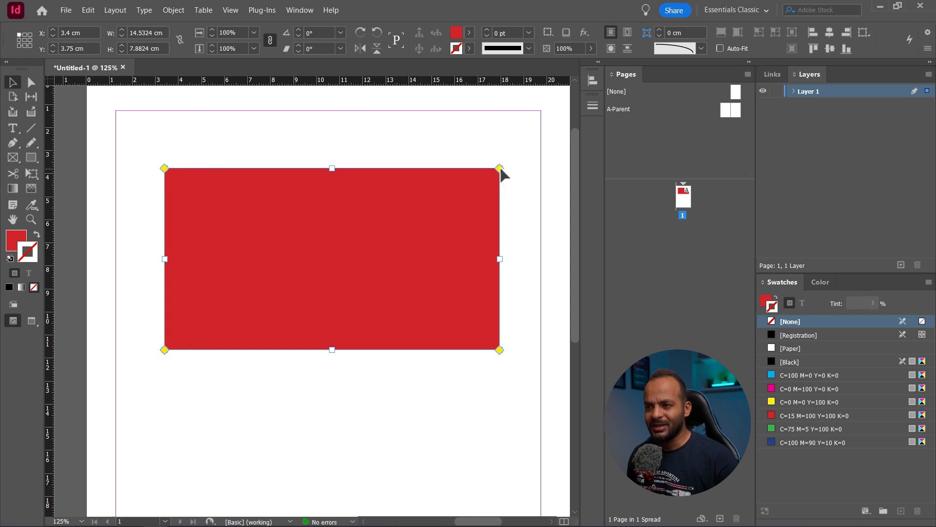
pyautogui.moveTo(500, 169)
pyautogui.mouseDown()
pyautogui.moveTo(511, 171)
pyautogui.moveTo(485, 171)
pyautogui.mouseUp()
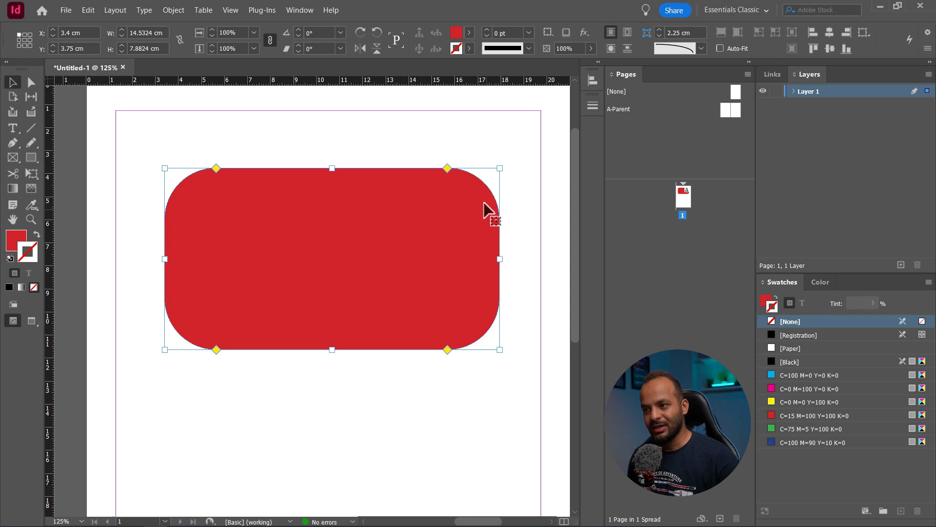
# - Cycle the shape of all four corners through fancy, bevel and inset to inverse rounded, and deselect the rectangle
pyautogui.keyDown('alt'); pyautogui.click(448, 168); pyautogui.keyUp('alt')
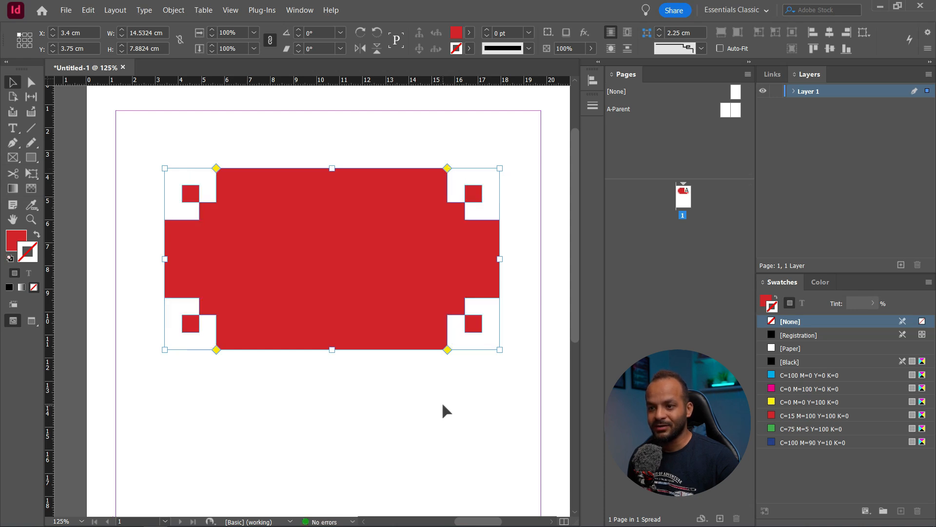
pyautogui.keyDown('alt'); pyautogui.click(448, 168); pyautogui.keyUp('alt')
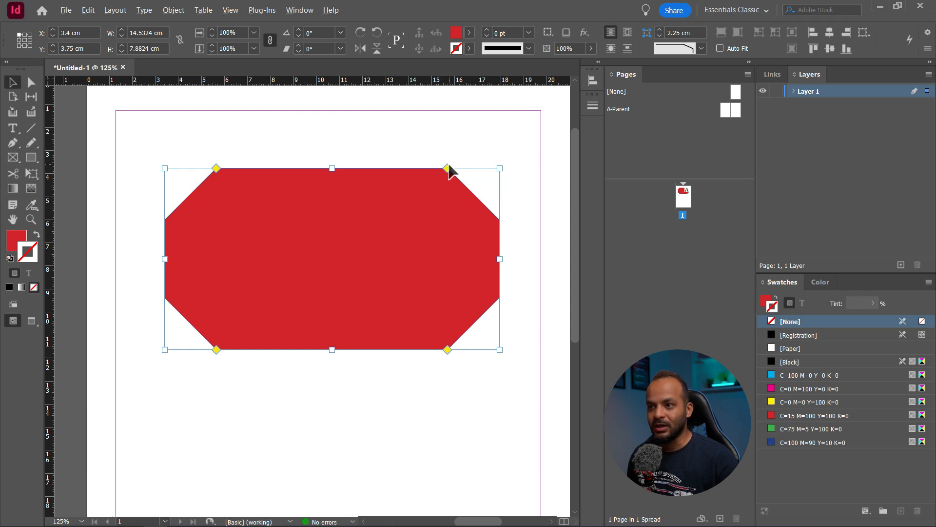
pyautogui.keyDown('alt'); pyautogui.click(448, 169); pyautogui.keyUp('alt')
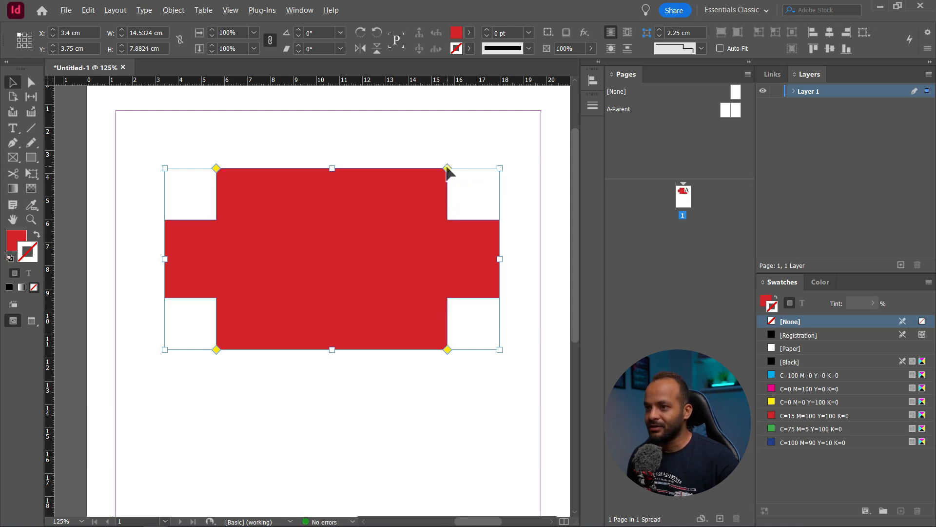
pyautogui.keyDown('alt'); pyautogui.click(448, 168); pyautogui.keyUp('alt')
pyautogui.click(452, 157)
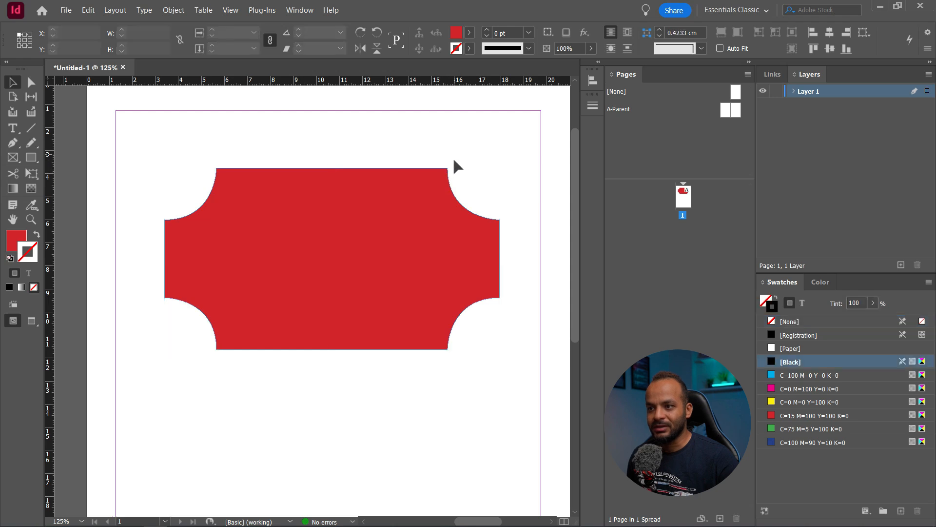
# - Reselect the rectangle, reopen live corner editing, and switch the shape of all four corners to none
pyautogui.keyDown('alt'); pyautogui.scroll(-2, 453, 157); pyautogui.keyUp('alt')
pyautogui.moveTo(428, 245); pyautogui.dragTo(409, 238)
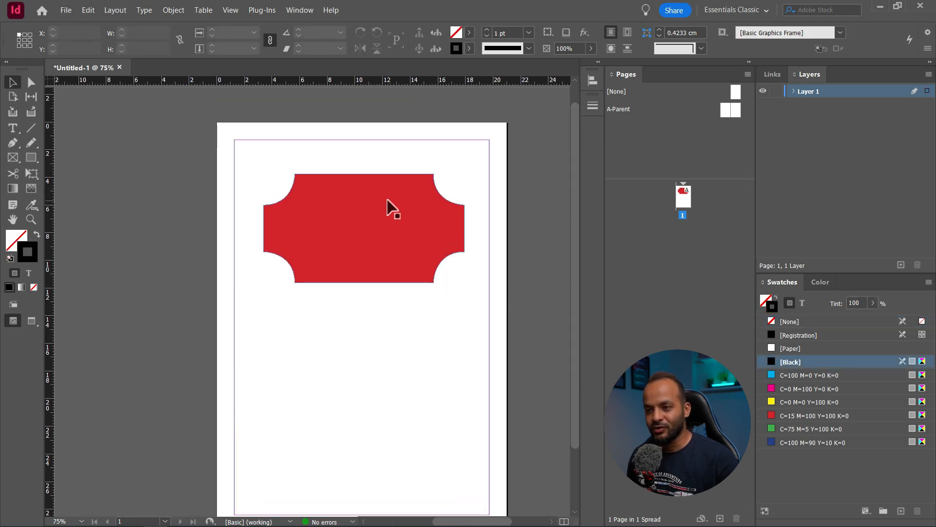
pyautogui.hotkey('ctrl', '=')
pyautogui.click(396, 235)
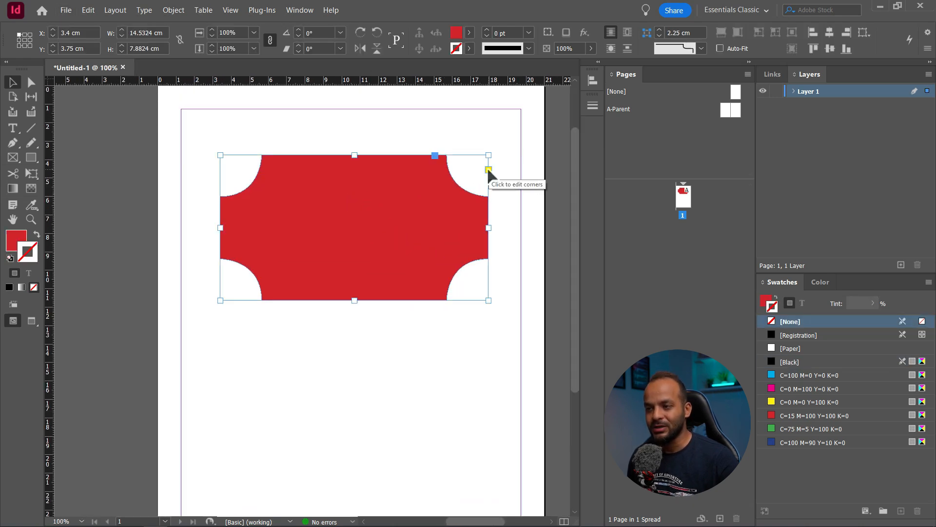
pyautogui.click(488, 170)
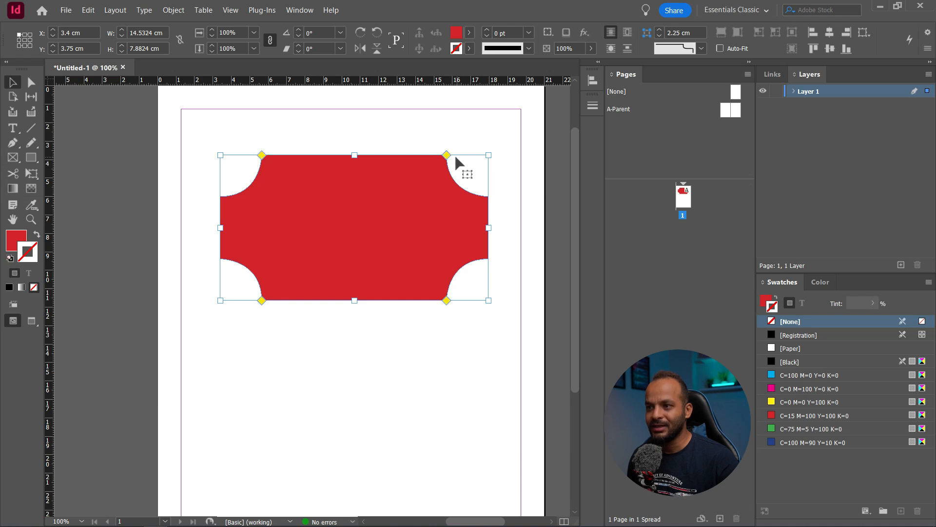
pyautogui.keyDown('alt'); pyautogui.click(446, 155); pyautogui.keyUp('alt')
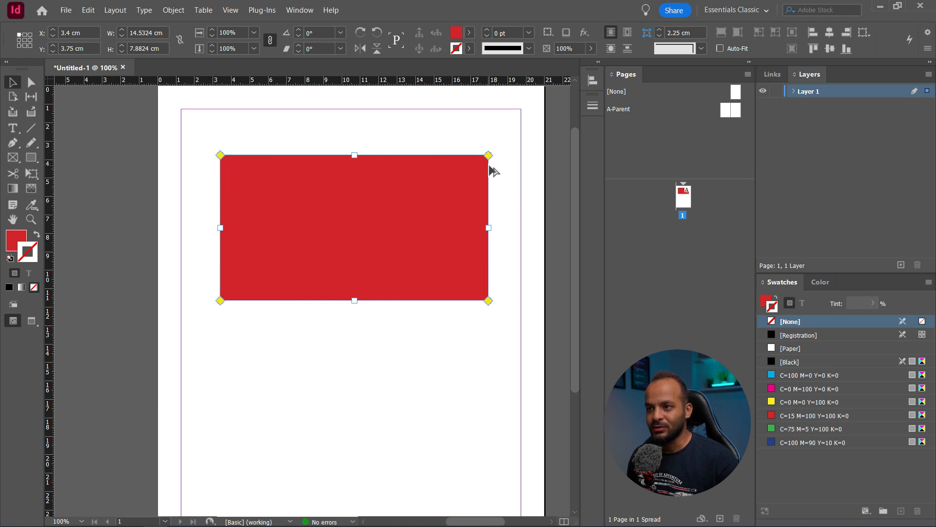
# - Undo the corner shape change to none on the red rectangle and move the rectangle up to the page's top margin
pyautogui.hotkey('ctrl', 'z')
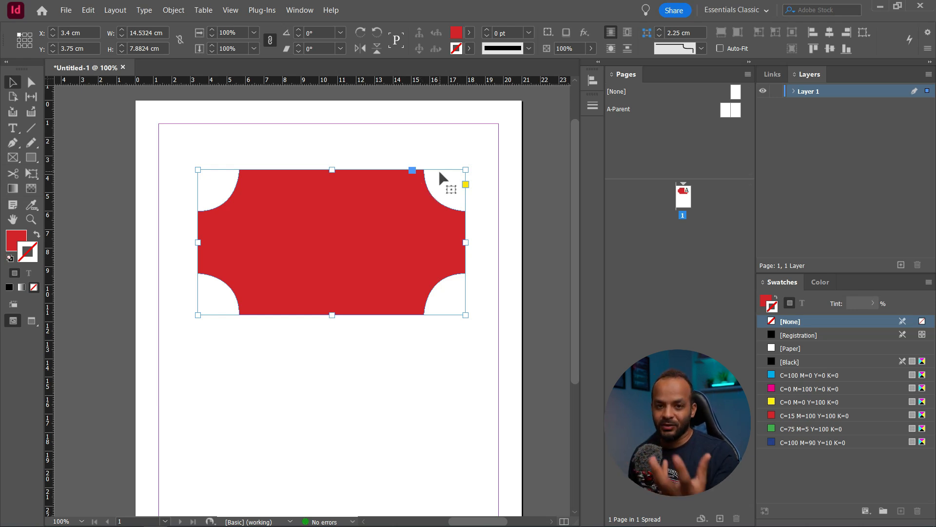
pyautogui.hotkey('ctrl', 'z')
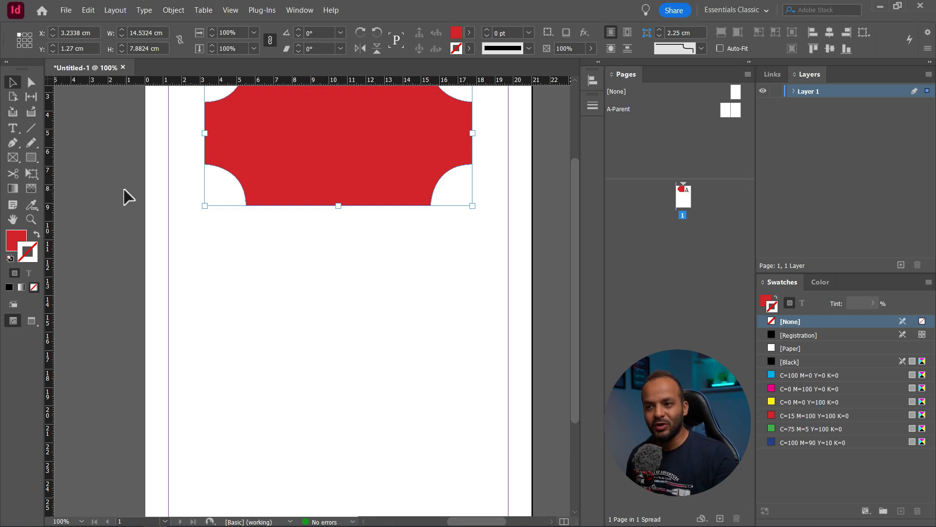
# - Draw a green pentagon about 6.34 by 6.03 cm with the Polygon tool and place it against the left margin below the rectangle
pyautogui.click(31, 154)
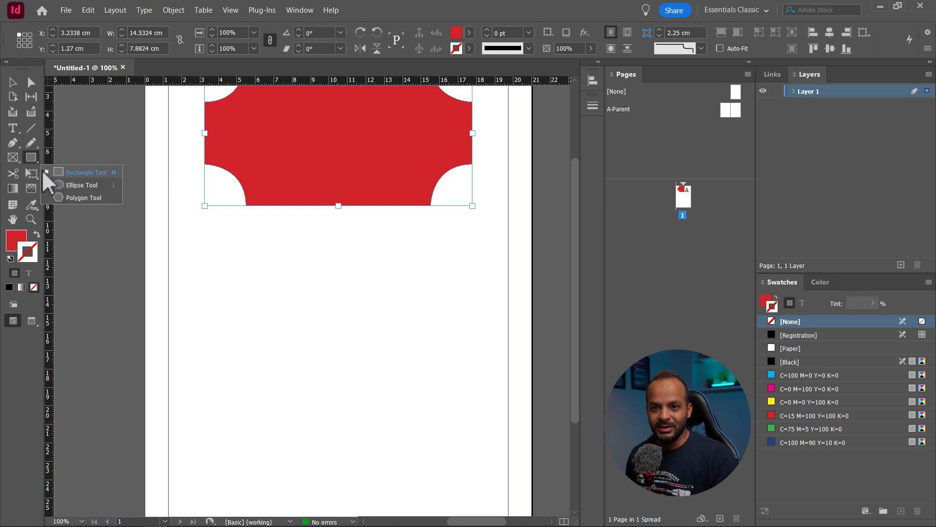
pyautogui.click(77, 197)
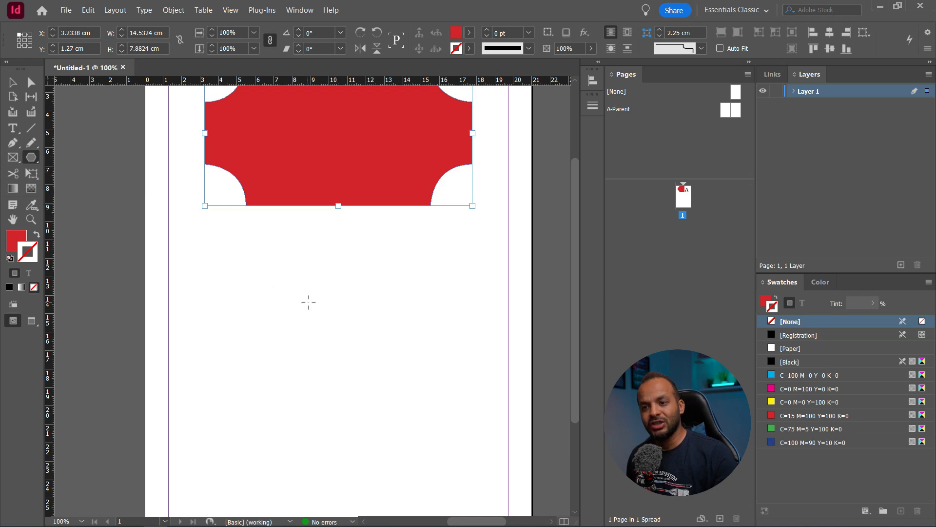
pyautogui.moveTo(267, 266)
pyautogui.mouseDown()
pyautogui.moveTo(224, 265)
pyautogui.moveTo(336, 359)
pyautogui.moveTo(387, 378)
pyautogui.moveTo(405, 307)
pyautogui.moveTo(367, 433)
pyautogui.moveTo(423, 338)
pyautogui.moveTo(330, 330)
pyautogui.moveTo(349, 361)
pyautogui.moveTo(326, 327)
pyautogui.moveTo(330, 318)
pyautogui.moveTo(341, 359)
pyautogui.moveTo(391, 406)
pyautogui.moveTo(341, 370)
pyautogui.moveTo(397, 389)
pyautogui.moveTo(432, 422)
pyautogui.moveTo(341, 374)
pyautogui.moveTo(397, 392)
pyautogui.moveTo(441, 433)
pyautogui.moveTo(366, 397)
pyautogui.moveTo(390, 392)
pyautogui.moveTo(383, 390)
pyautogui.moveTo(450, 427)
pyautogui.mouseUp()
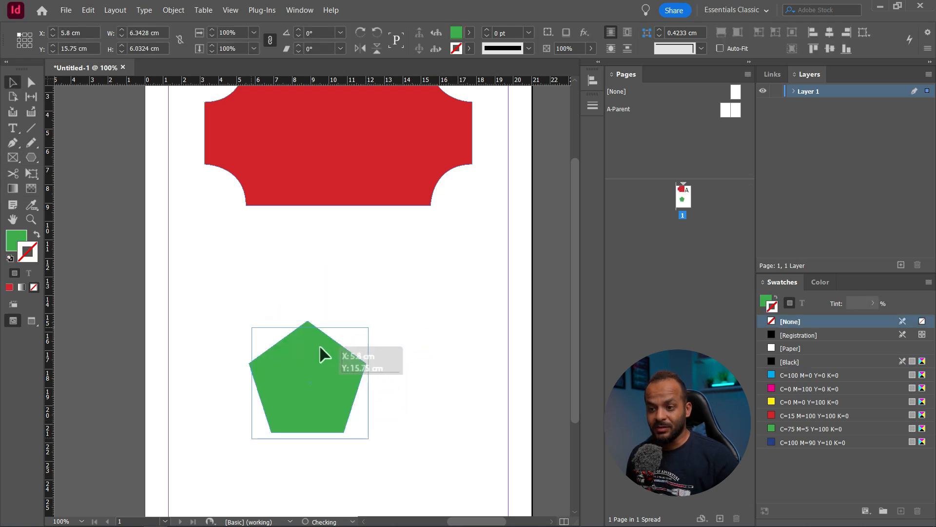
pyautogui.moveTo(318, 344)
pyautogui.mouseDown()
pyautogui.moveTo(317, 249)
pyautogui.moveTo(253, 245)
pyautogui.mouseUp()
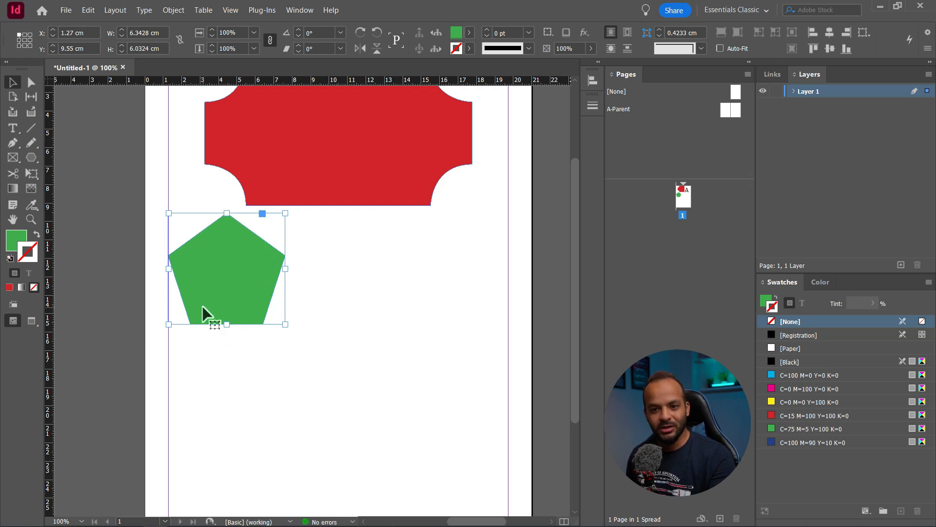
pyautogui.moveTo(247, 258)
pyautogui.mouseDown()
pyautogui.moveTo(243, 271)
pyautogui.moveTo(244, 252)
pyautogui.mouseUp()
# - Create a cyan triangle about 5.8 by 5.5 cm from a 3-sided polygon and place it beside the pentagon
pyautogui.click(31, 159)
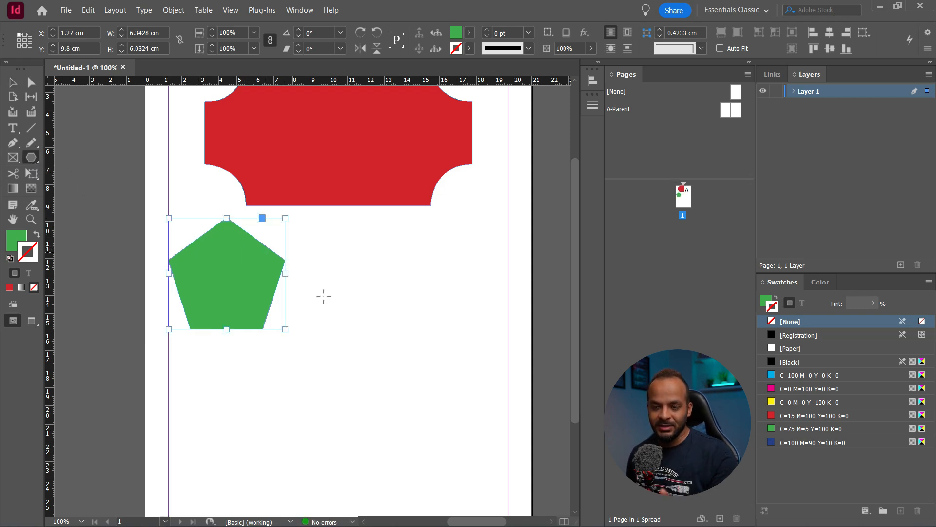
pyautogui.click(365, 303)
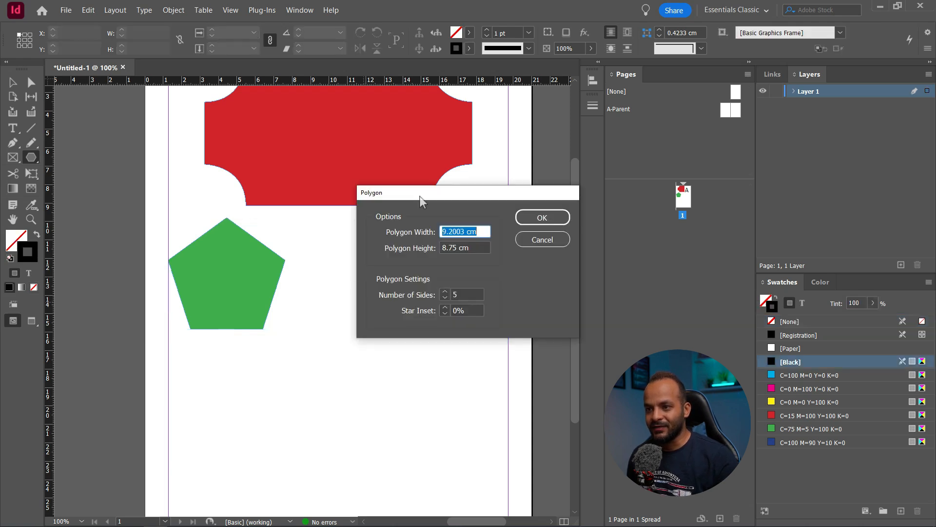
pyautogui.moveTo(420, 196); pyautogui.dragTo(380, 197)
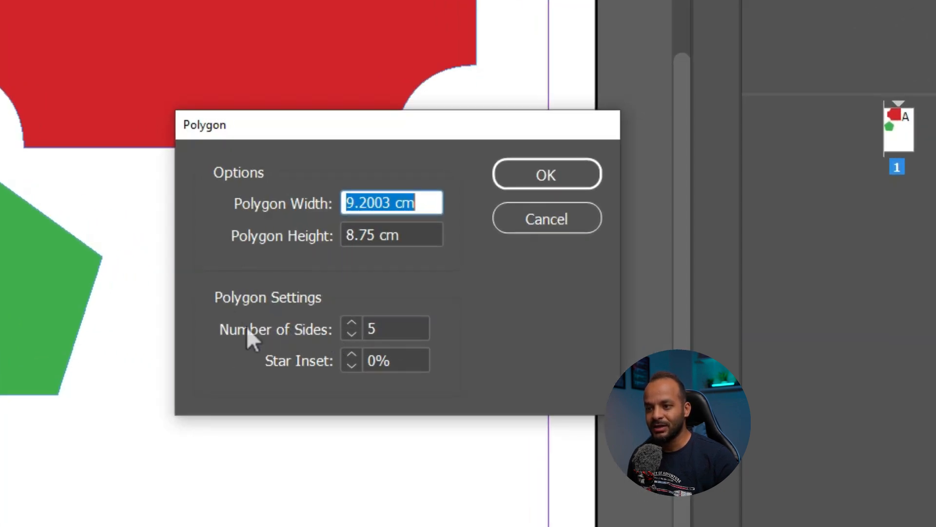
pyautogui.click(394, 323)
pyautogui.write('3')
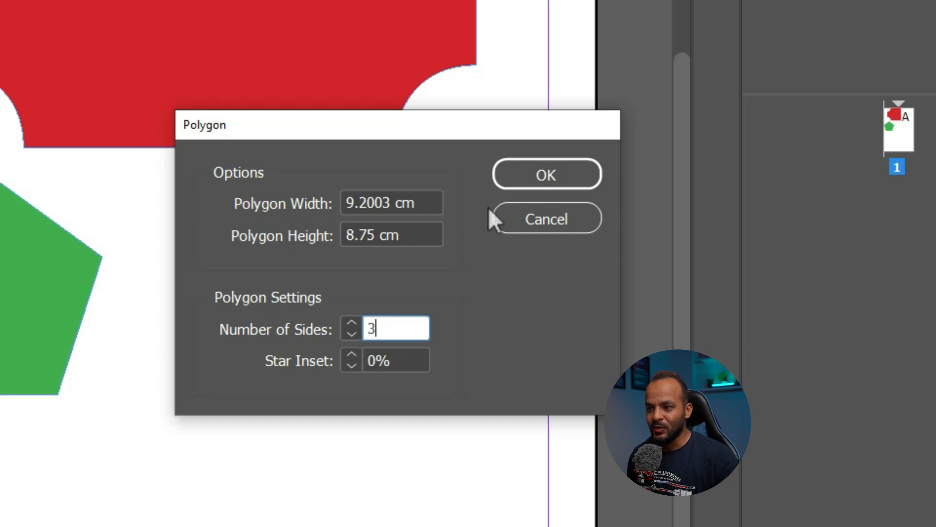
pyautogui.click(509, 186)
pyautogui.click(14, 84)
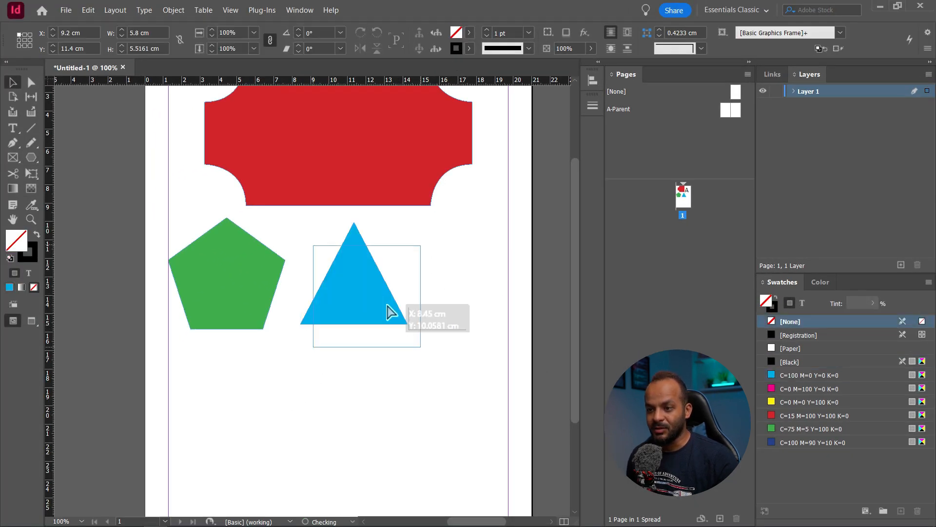
pyautogui.moveTo(389, 309); pyautogui.dragTo(372, 293)
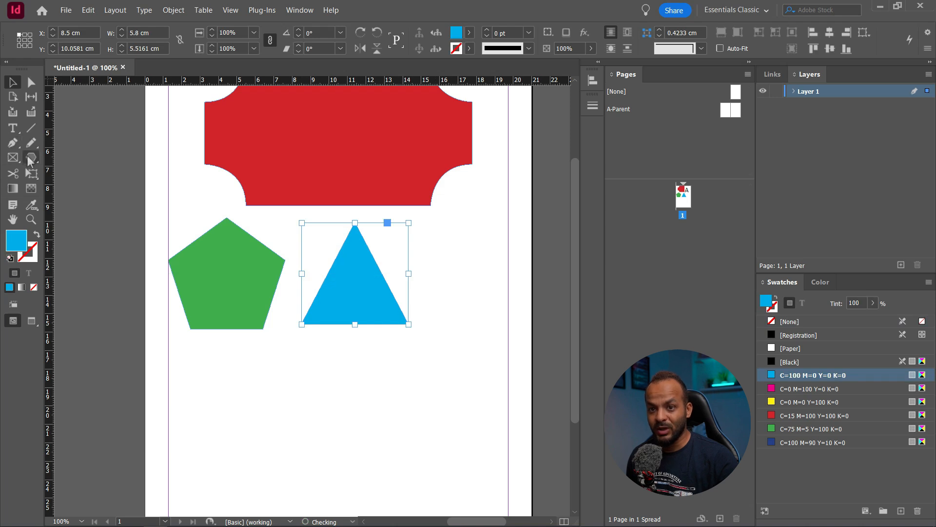
pyautogui.click(31, 157)
pyautogui.moveTo(301, 345)
pyautogui.mouseDown()
pyautogui.moveTo(336, 389)
pyautogui.moveTo(435, 466)
pyautogui.moveTo(400, 435)
pyautogui.moveTo(463, 470)
pyautogui.moveTo(447, 459)
pyautogui.mouseUp()
pyautogui.hotkey('ctrl', 'z')
pyautogui.press('v')
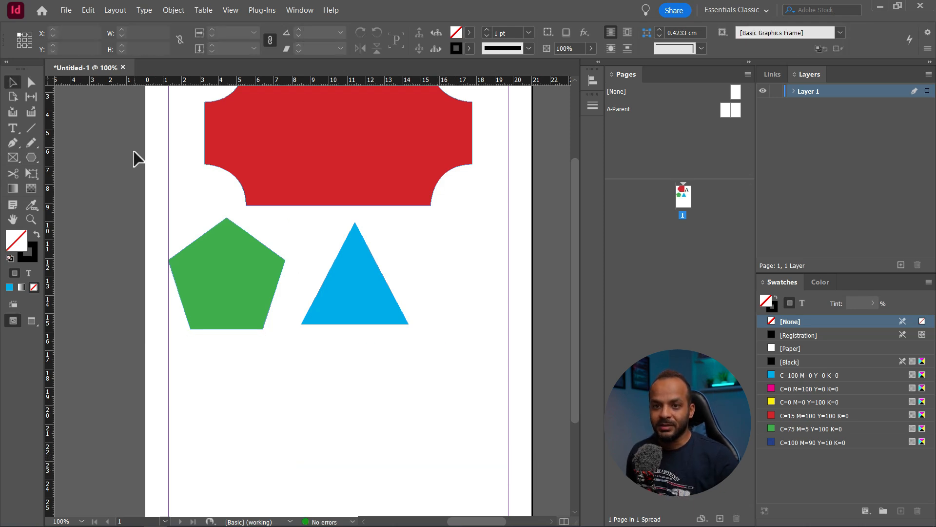
# - Create a star below the triangle from a polygon with 5 sides and a 50% star inset
pyautogui.click(33, 159)
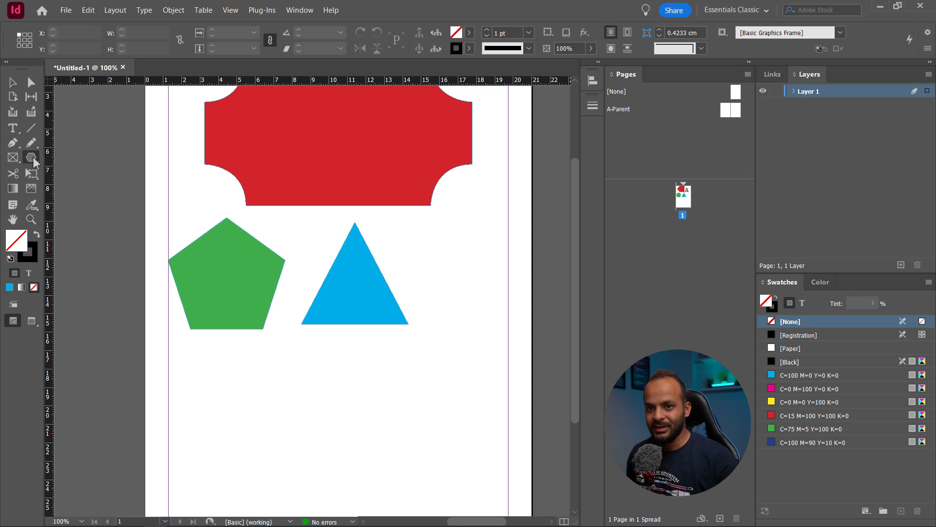
pyautogui.click(301, 393)
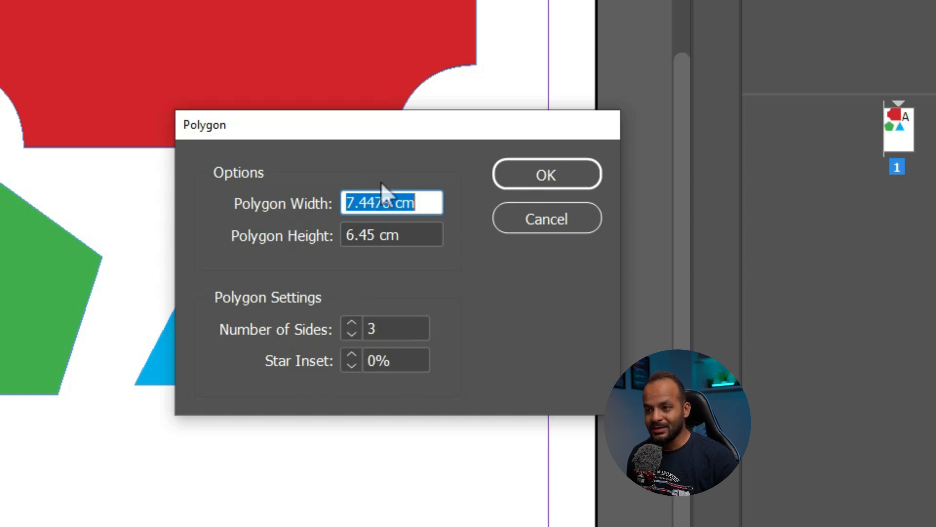
pyautogui.moveTo(381, 130); pyautogui.dragTo(598, 97)
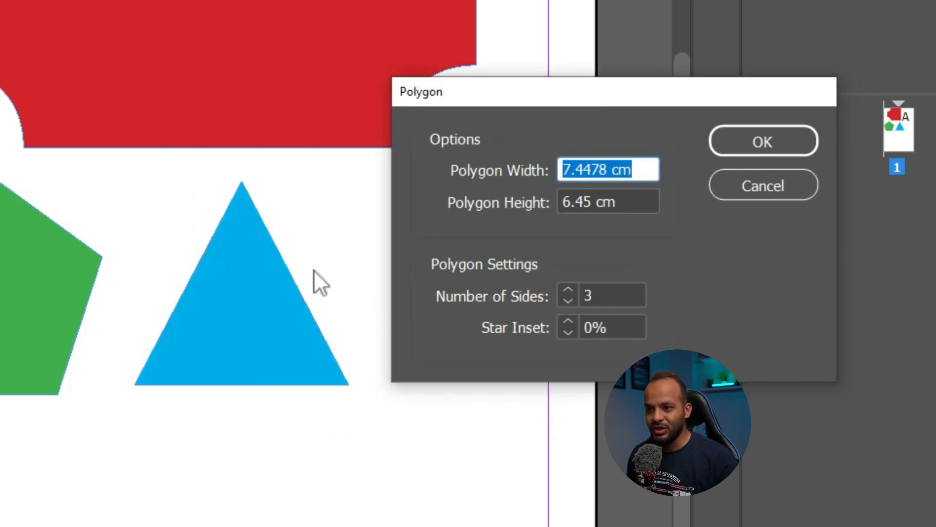
pyautogui.click(599, 289)
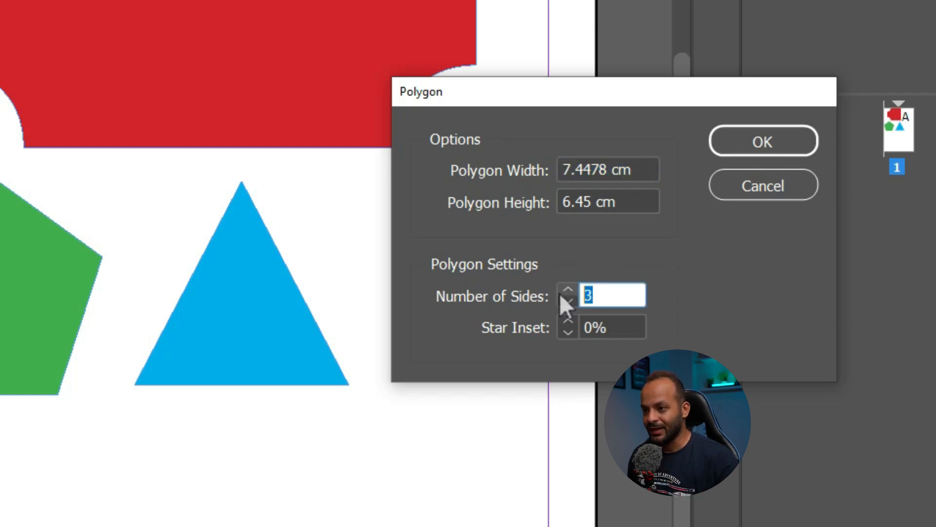
pyautogui.write('5')
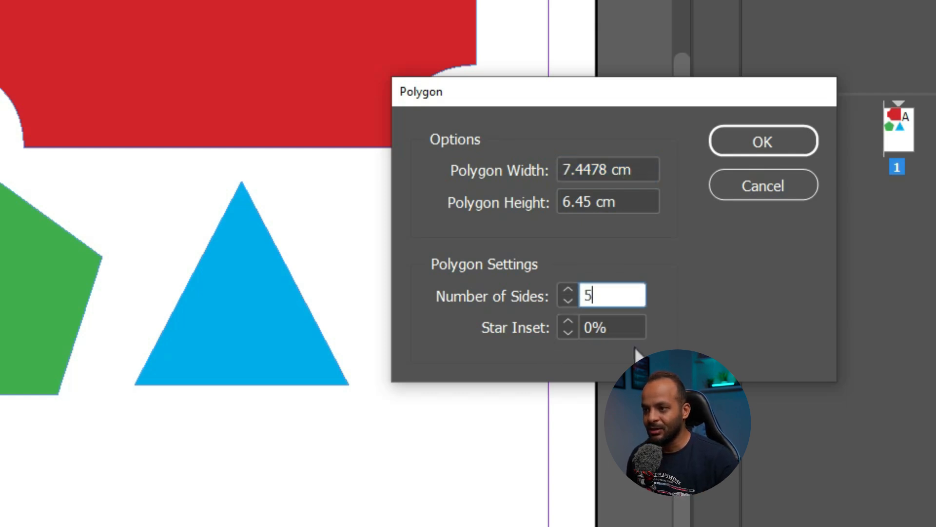
pyautogui.press('Tab')
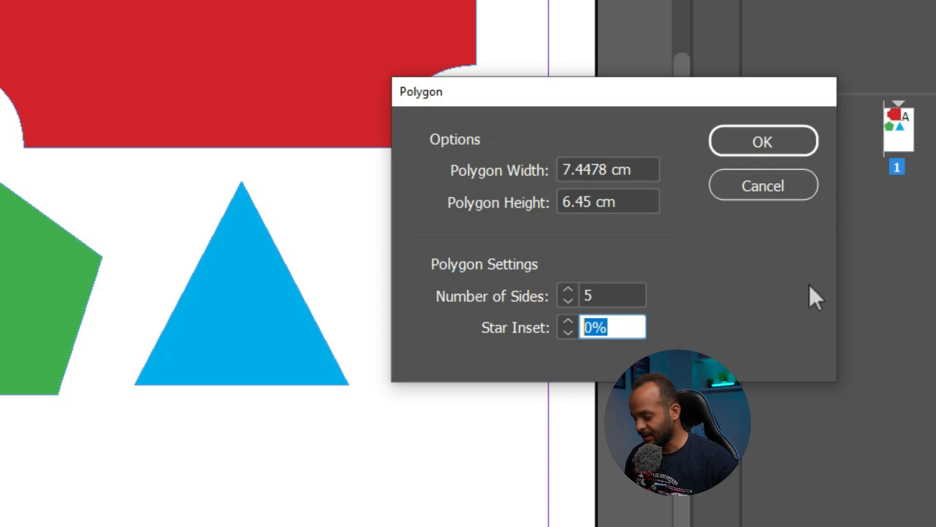
pyautogui.write('50')
pyautogui.press('Return')
pyautogui.press('v')
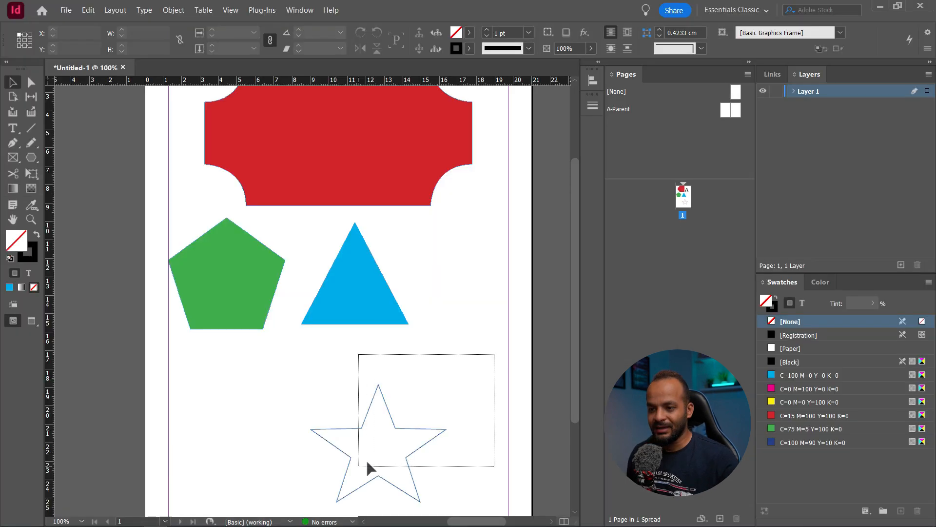
# - Make the star green and about 6.79 by 6.45 cm, and place it against the left margin below the pentagon
pyautogui.moveTo(388, 431); pyautogui.dragTo(257, 382)
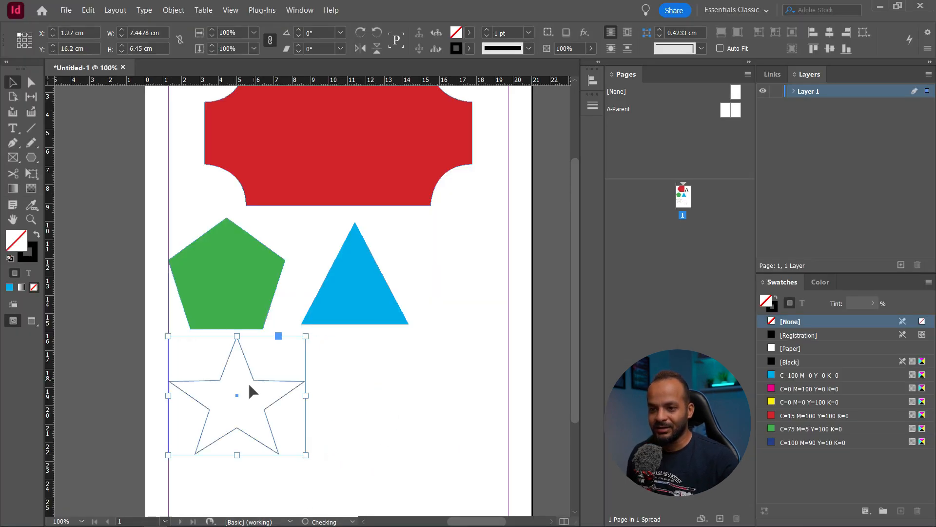
pyautogui.hotkey('ctrl', '=')
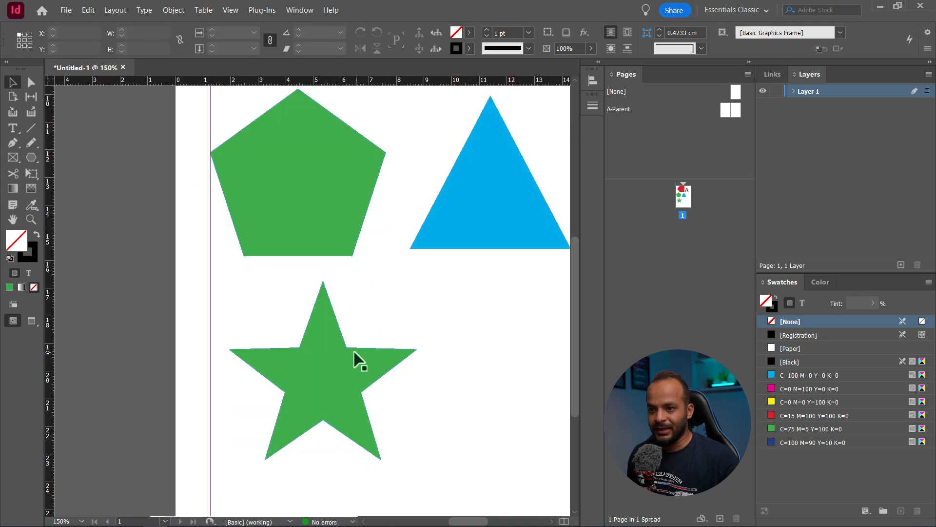
pyautogui.moveTo(355, 361); pyautogui.dragTo(317, 372)
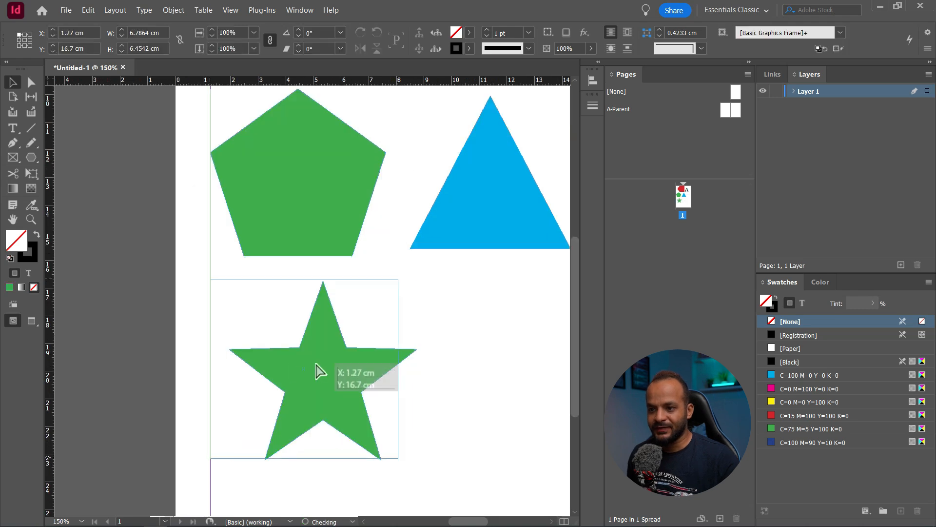
pyautogui.click(428, 324)
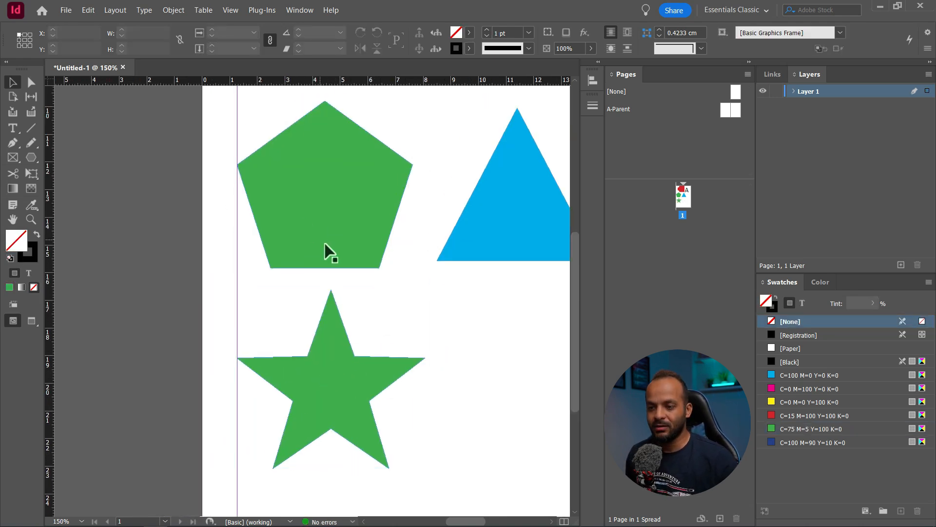
pyautogui.click(341, 371)
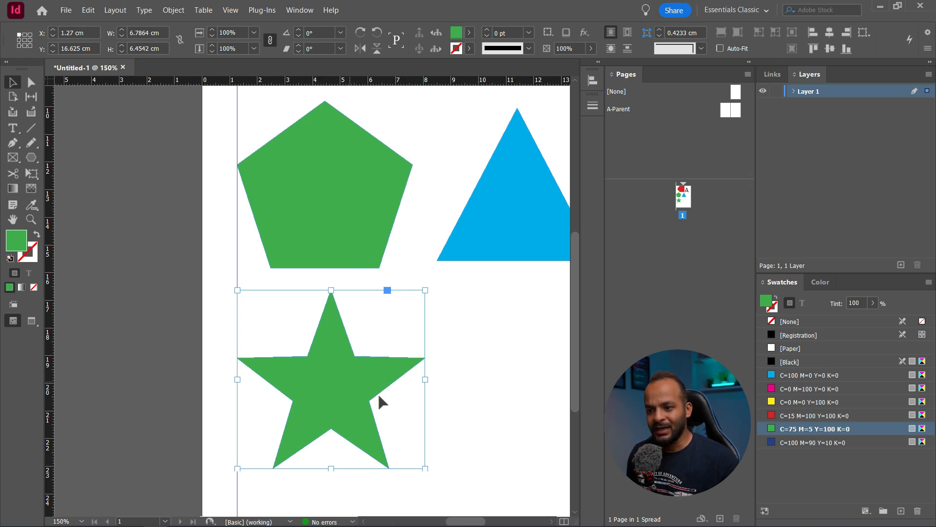
pyautogui.hotkey('ctrl', '-')
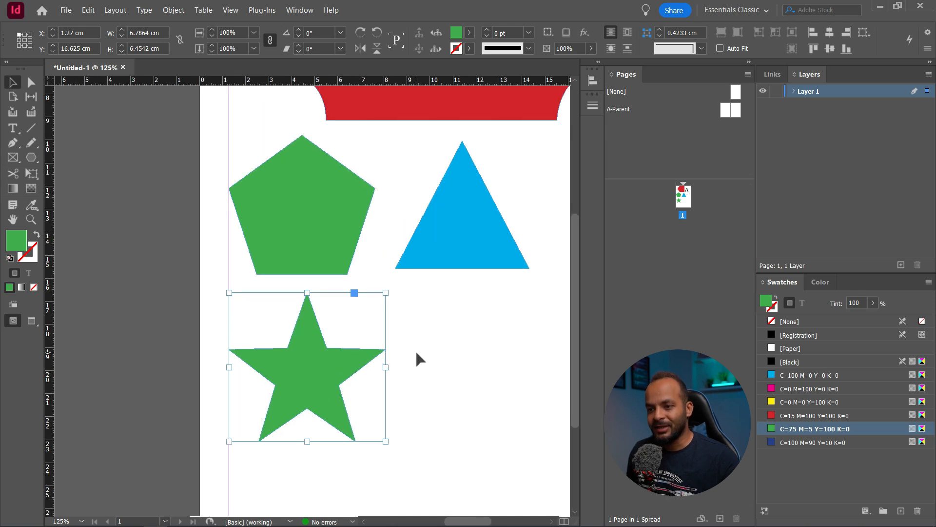
pyautogui.moveTo(414, 349); pyautogui.dragTo(313, 320)
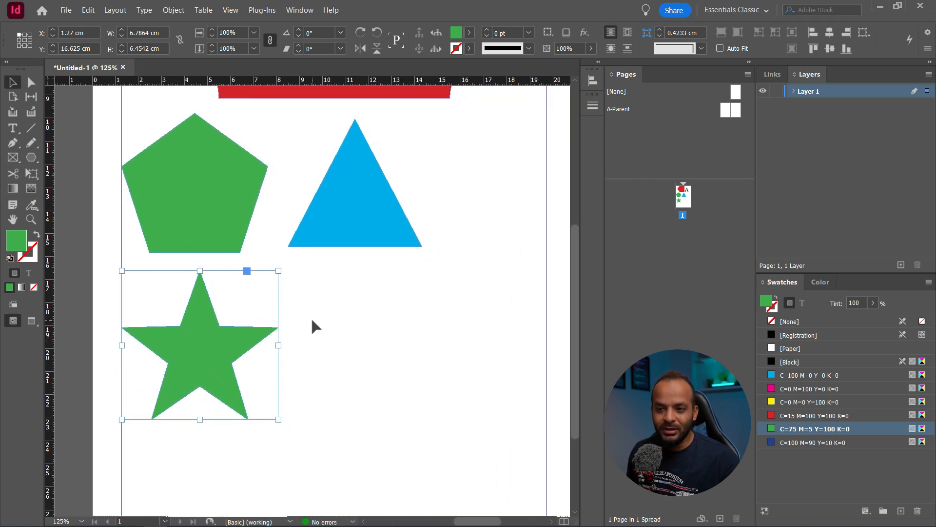
# - Deselect the star and set the Polygon tool to 50 sides with a 10% star inset
pyautogui.click(33, 158)
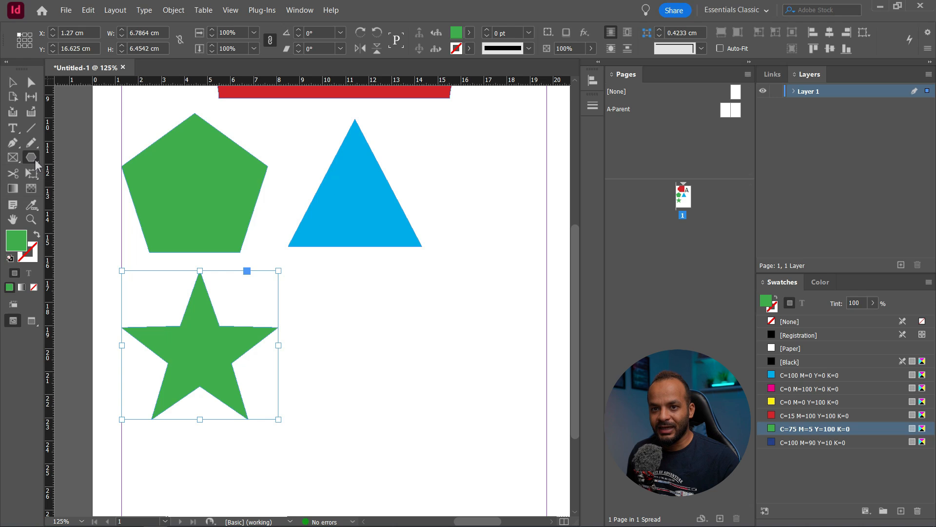
pyautogui.hotkey('ctrl', 'shift', 'a')
pyautogui.click(427, 360)
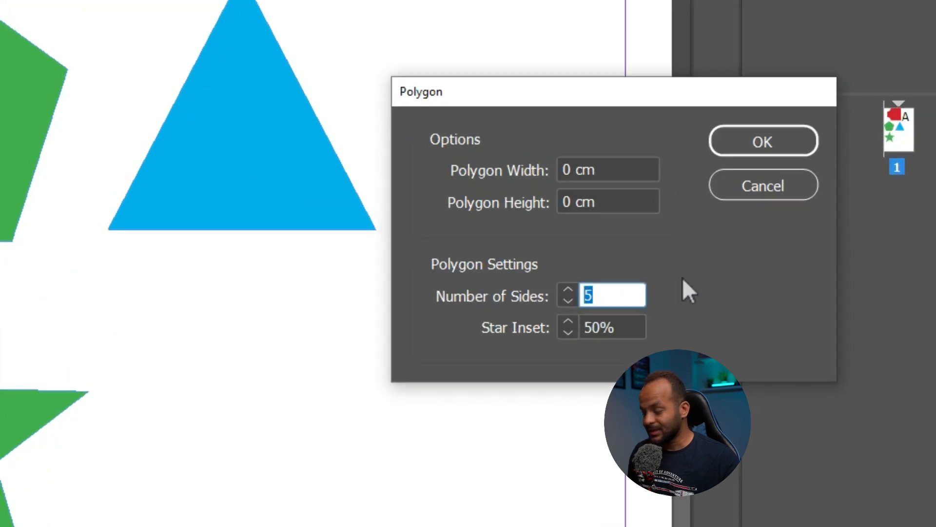
pyautogui.write('50')
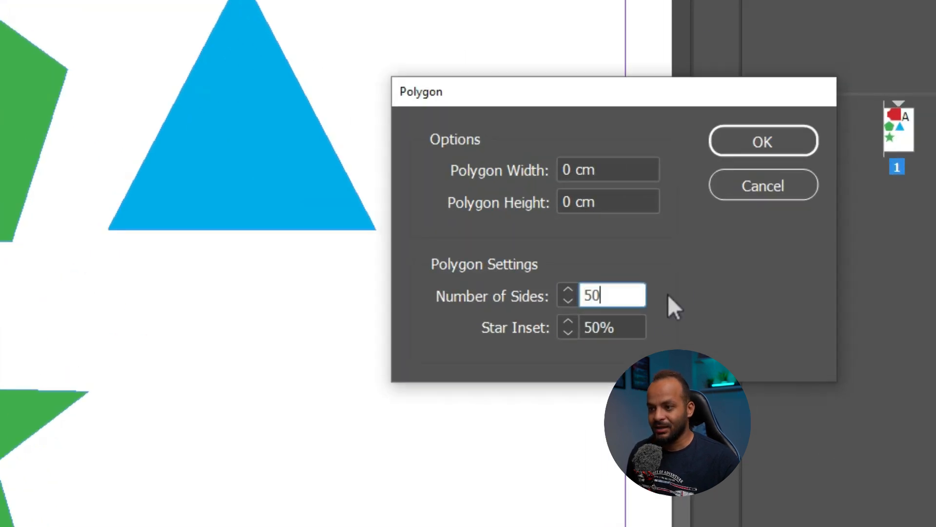
pyautogui.press('Tab')
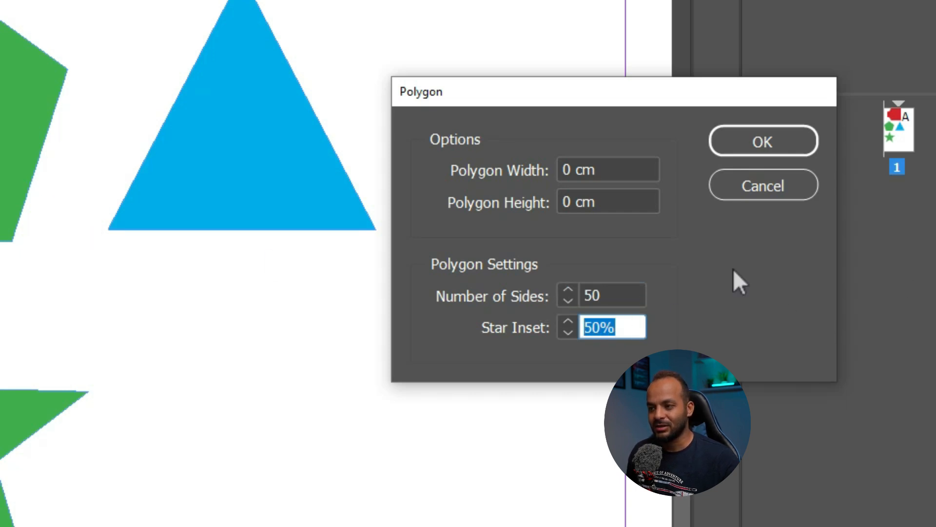
pyautogui.write('10')
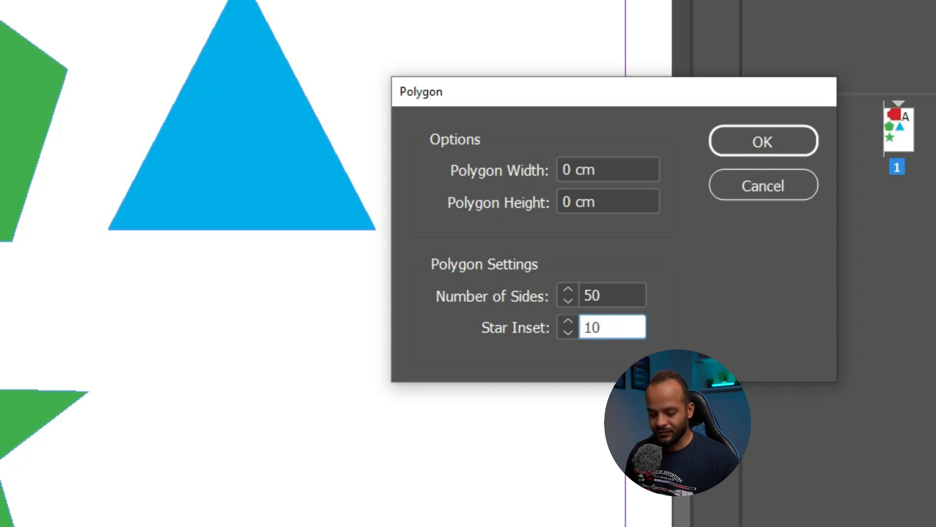
pyautogui.press('Return')
# - Draw a yellow starburst badge about 7 cm across beside the green star, below the triangle
pyautogui.moveTo(244, 312); pyautogui.dragTo(413, 502)
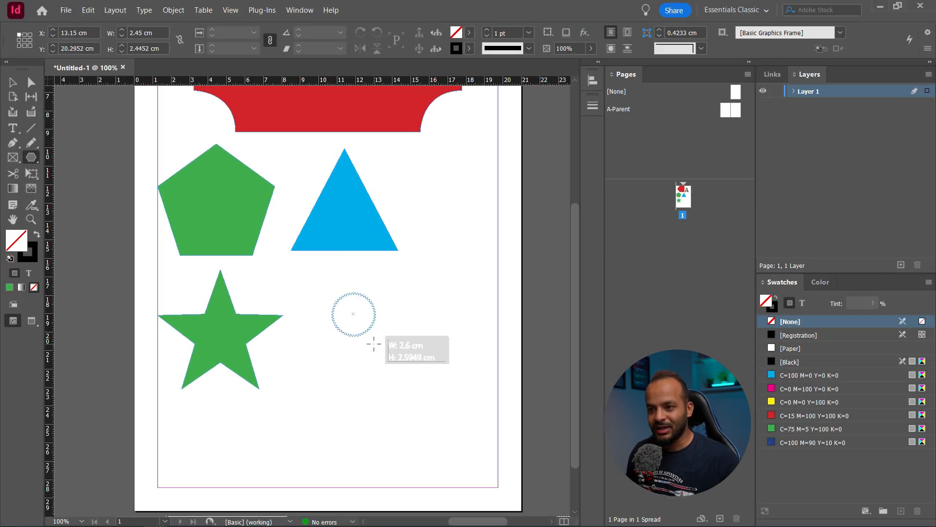
pyautogui.moveTo(434, 409); pyautogui.dragTo(461, 437)
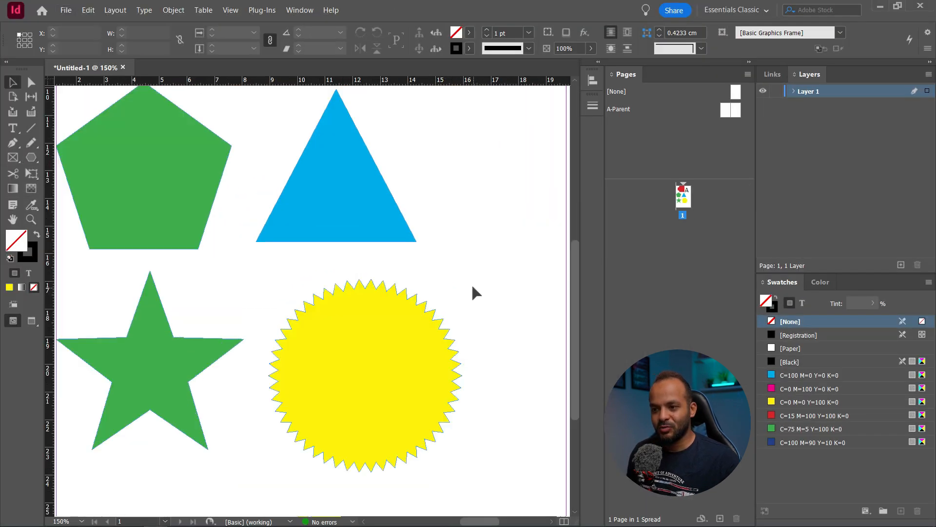
pyautogui.scroll(-1, 473, 285)
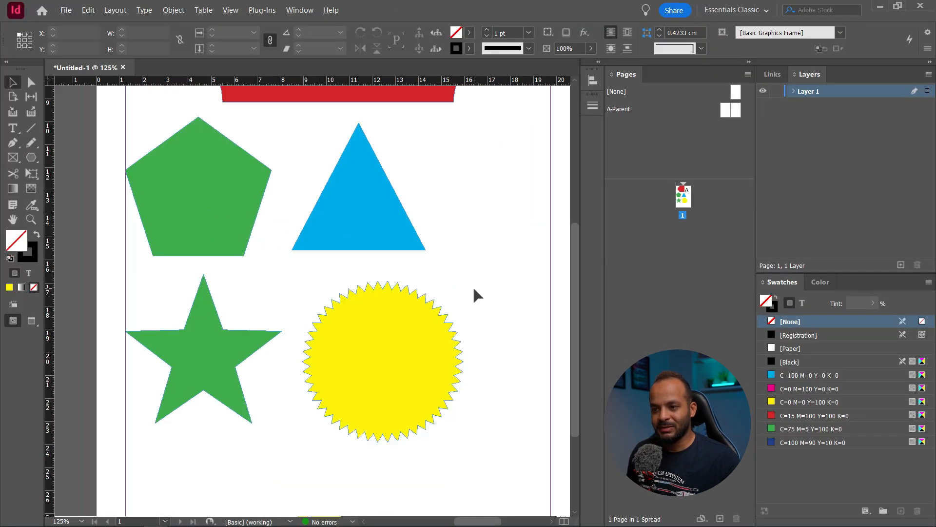
pyautogui.hotkey('ctrl', '-')
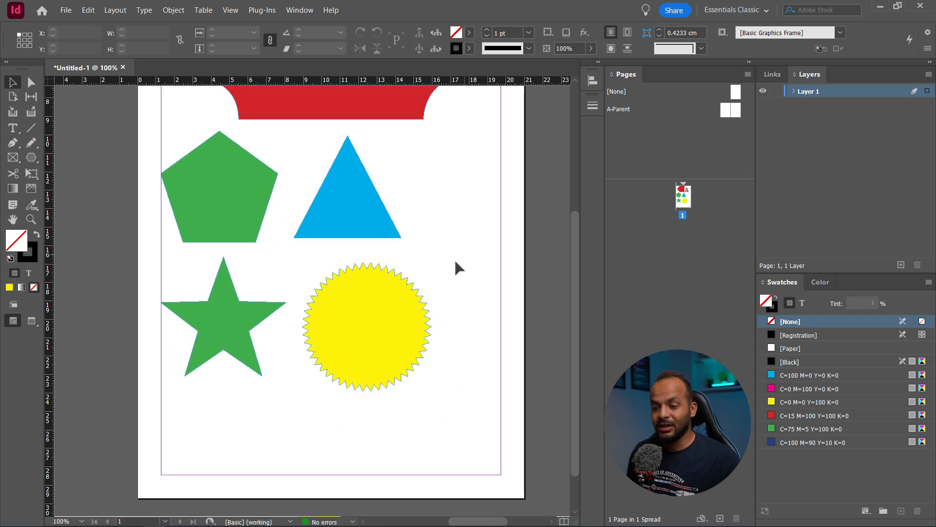
pyautogui.click(376, 320)
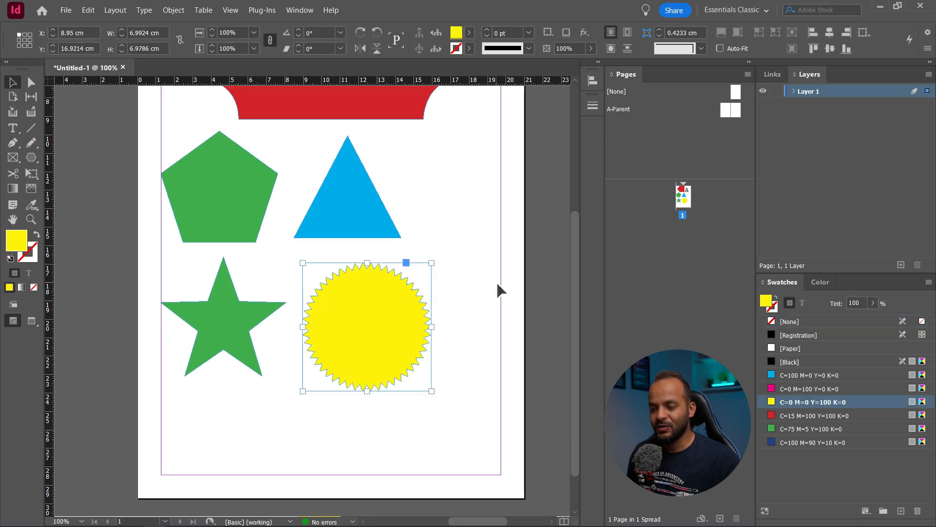
pyautogui.click(456, 280)
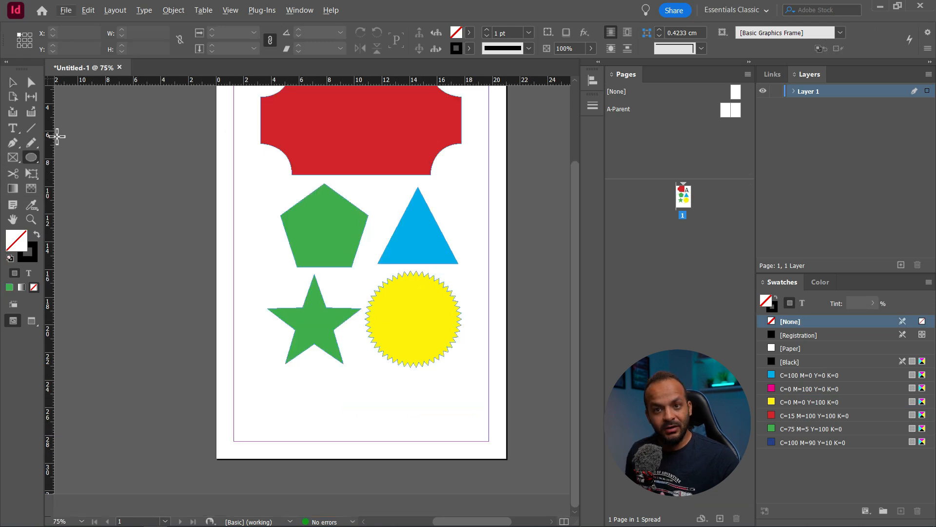
# - Draw a magenta circle with the Ellipse tool in the row of the green star and yellow starburst
pyautogui.click(33, 157)
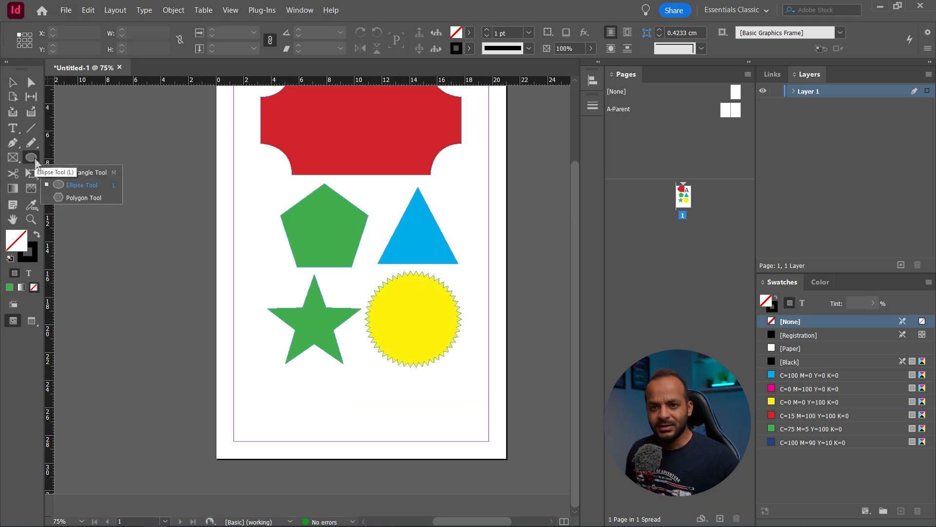
pyautogui.click(80, 185)
pyautogui.moveTo(243, 185); pyautogui.dragTo(281, 222)
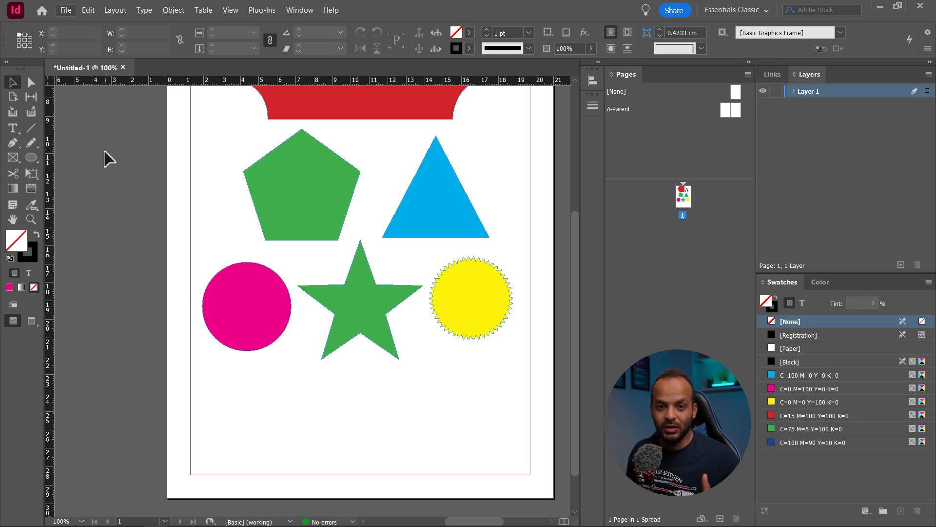
# - Draw a horizontal black line about 8.55 cm long below the row of shapes with the Line tool
pyautogui.click(30, 134)
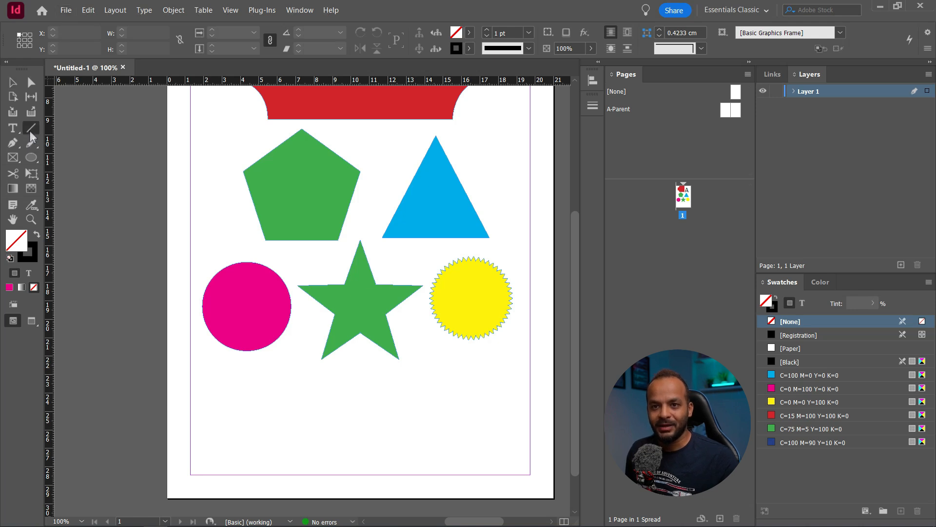
pyautogui.moveTo(286, 417)
pyautogui.mouseDown()
pyautogui.moveTo(499, 420)
pyautogui.moveTo(378, 423)
pyautogui.moveTo(484, 414)
pyautogui.moveTo(475, 409)
pyautogui.moveTo(480, 384)
pyautogui.moveTo(483, 439)
pyautogui.moveTo(484, 416)
pyautogui.moveTo(454, 424)
pyautogui.moveTo(476, 424)
pyautogui.moveTo(385, 414)
pyautogui.moveTo(479, 423)
pyautogui.moveTo(459, 420)
pyautogui.moveTo(442, 358)
pyautogui.moveTo(438, 421)
pyautogui.moveTo(488, 420)
pyautogui.moveTo(429, 350)
pyautogui.moveTo(418, 366)
pyautogui.moveTo(345, 314)
pyautogui.moveTo(355, 359)
pyautogui.moveTo(342, 387)
pyautogui.moveTo(245, 429)
pyautogui.moveTo(382, 498)
pyautogui.moveTo(393, 359)
pyautogui.moveTo(263, 430)
pyautogui.moveTo(327, 485)
pyautogui.moveTo(474, 429)
pyautogui.moveTo(456, 423)
pyautogui.moveTo(499, 422)
pyautogui.moveTo(471, 415)
pyautogui.mouseUp()
pyautogui.moveTo(485, 418); pyautogui.dragTo(444, 419)
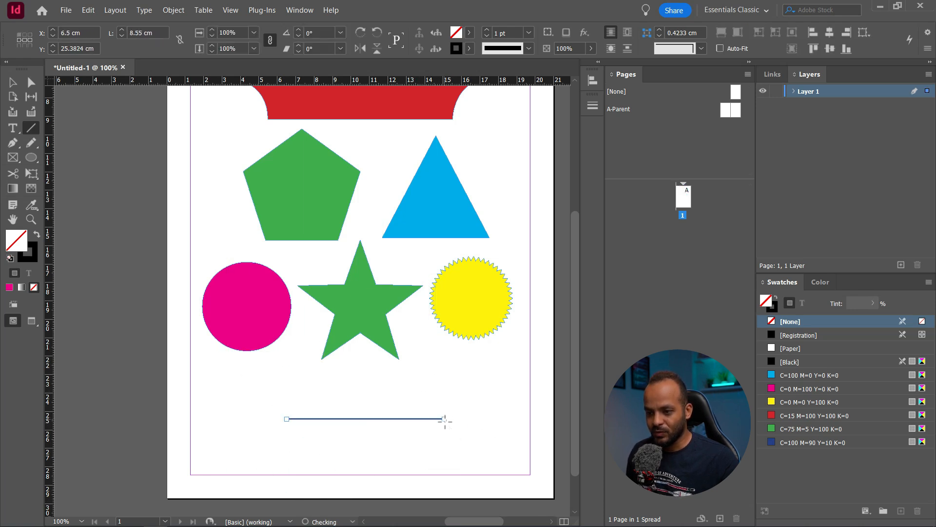
# - Open the stroke settings for the horizontal line, raise its weight to 22 pt and give it a projecting cap
pyautogui.hotkey('ctrl', '=')
pyautogui.hotkey('ctrl', '=')
pyautogui.moveTo(444, 382); pyautogui.dragTo(418, 353)
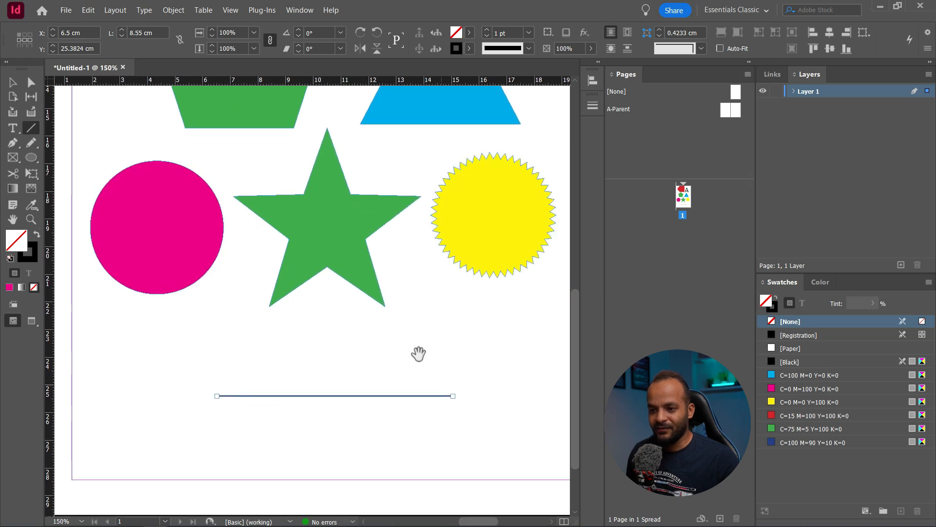
pyautogui.click(305, 10)
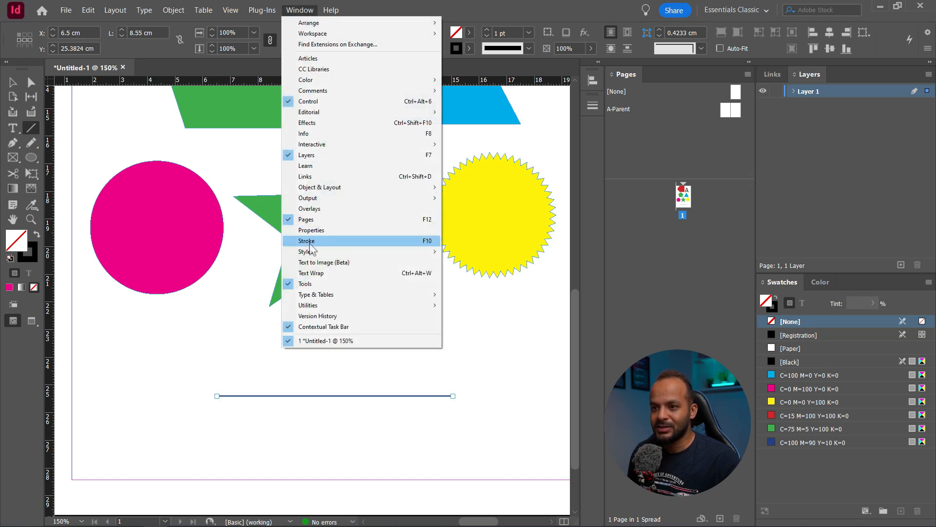
pyautogui.click(309, 241)
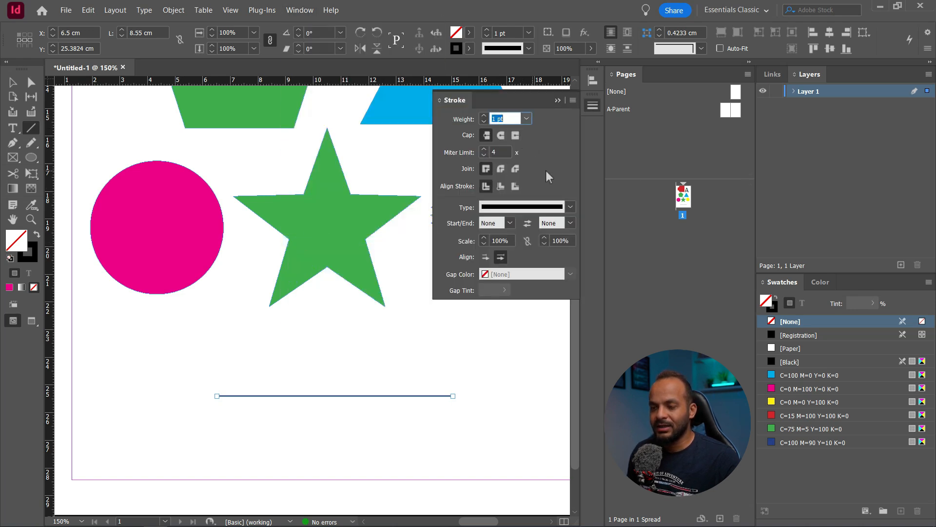
pyautogui.click(484, 116)
pyautogui.click(484, 116)
pyautogui.click(484, 116)
pyautogui.click(485, 116)
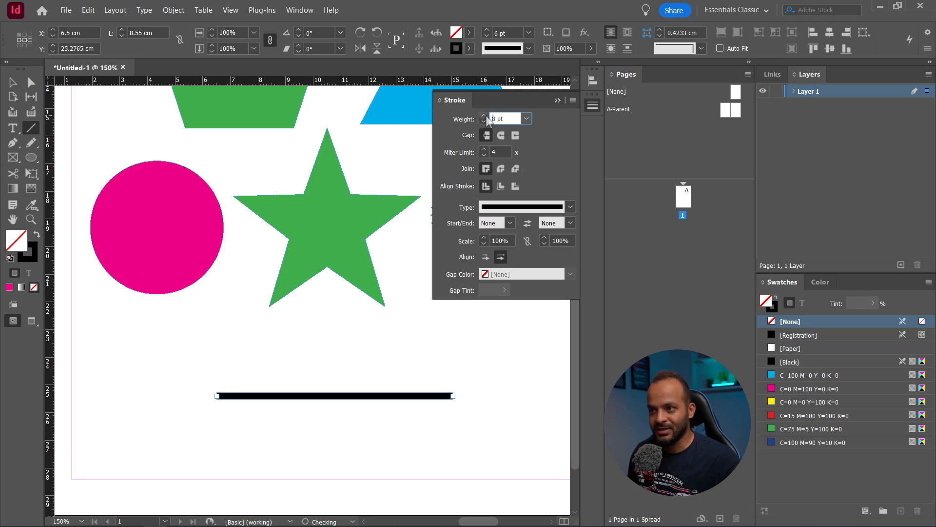
pyautogui.click(484, 116)
pyautogui.click(484, 116)
pyautogui.click(484, 116)
pyautogui.click(485, 116)
pyautogui.click(485, 116)
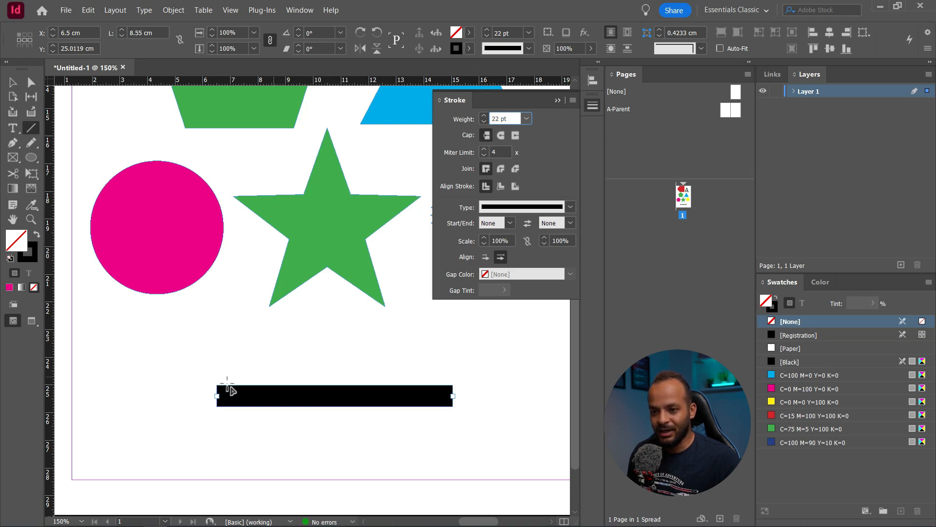
pyautogui.click(516, 135)
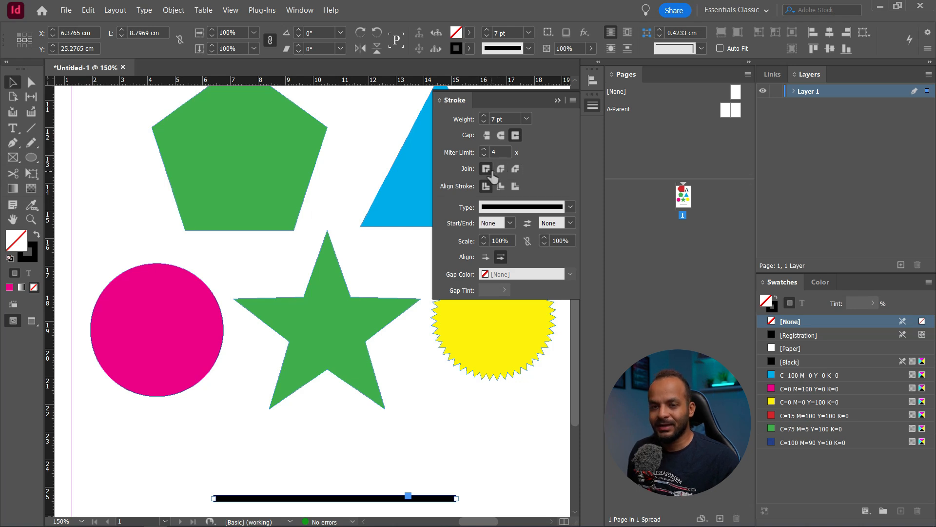
# - Give the blue triangle a black stroke with a weight of 16 pt
pyautogui.click(403, 192)
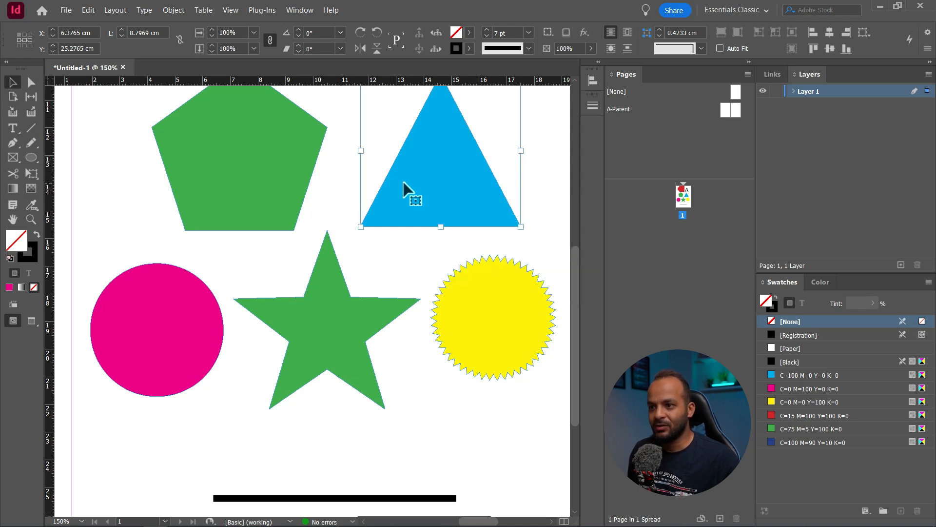
pyautogui.moveTo(487, 130); pyautogui.dragTo(416, 197)
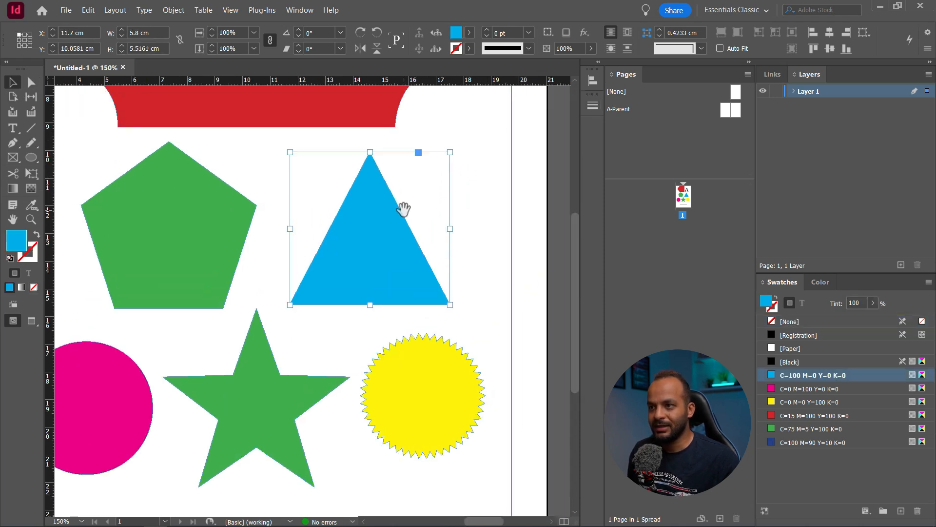
pyautogui.click(470, 51)
pyautogui.click(368, 127)
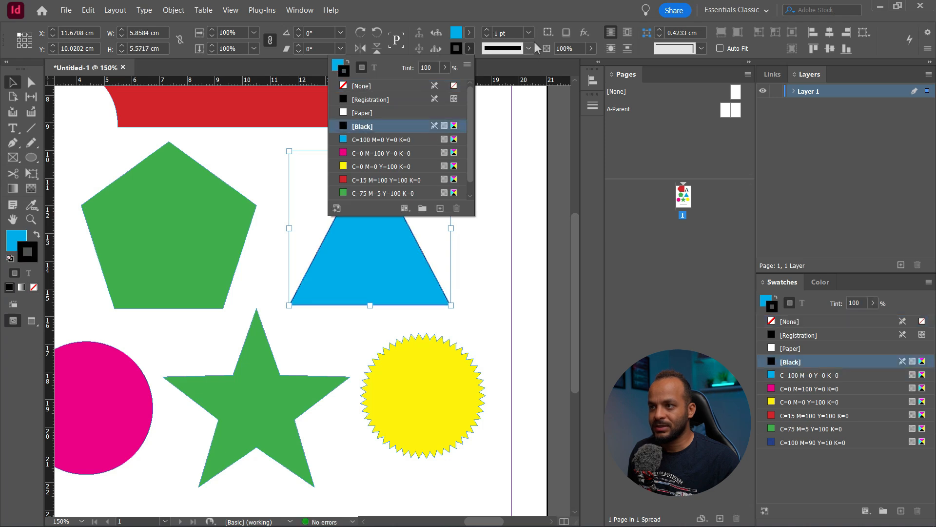
pyautogui.click(593, 106)
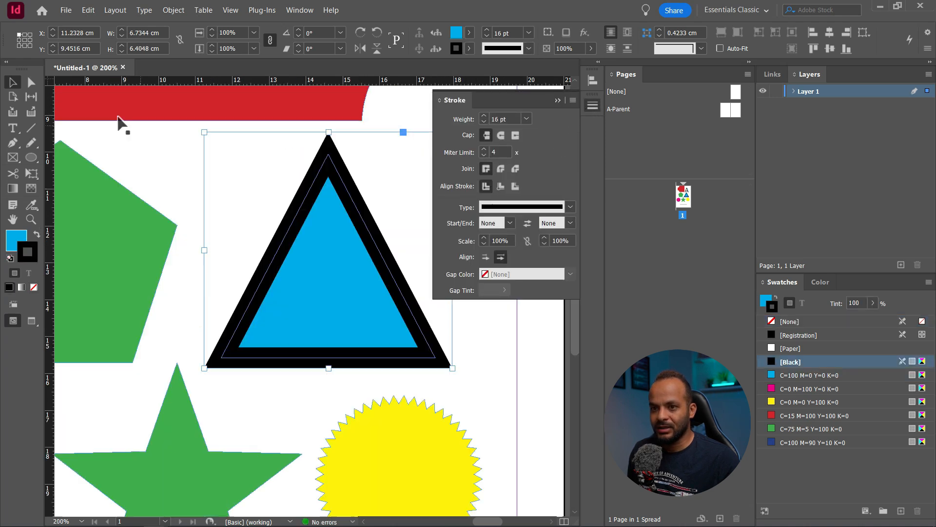
pyautogui.click(162, 157)
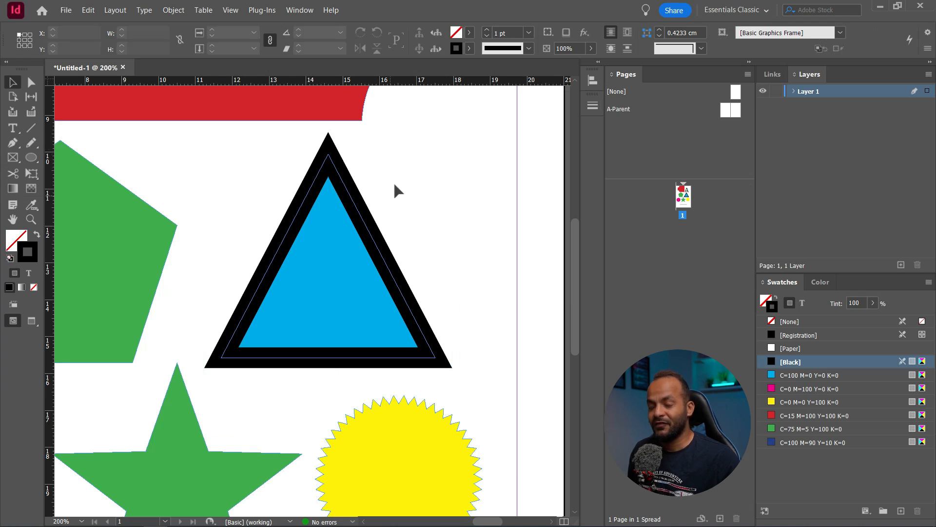
# - Try a round join on the corners of the triangle's black stroke, with the triangle deselected to view it
pyautogui.click(593, 105)
pyautogui.click(335, 265)
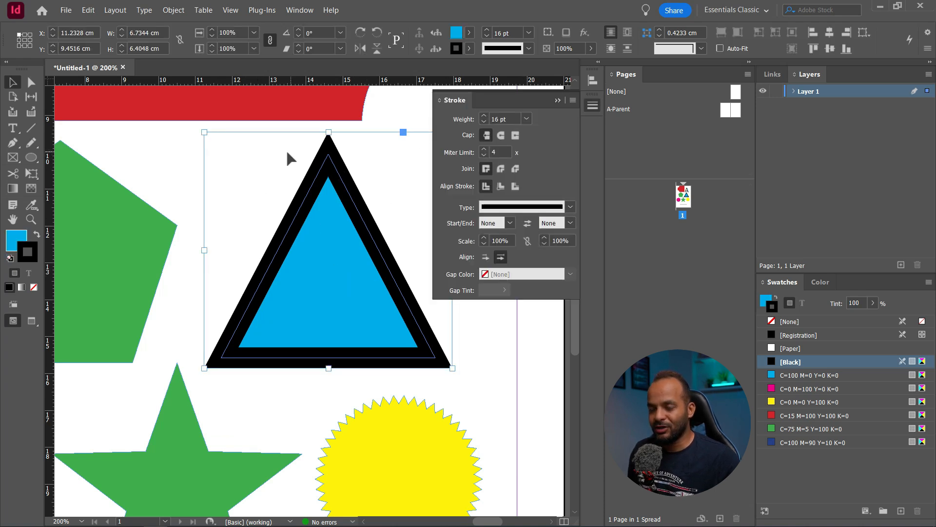
pyautogui.click(502, 170)
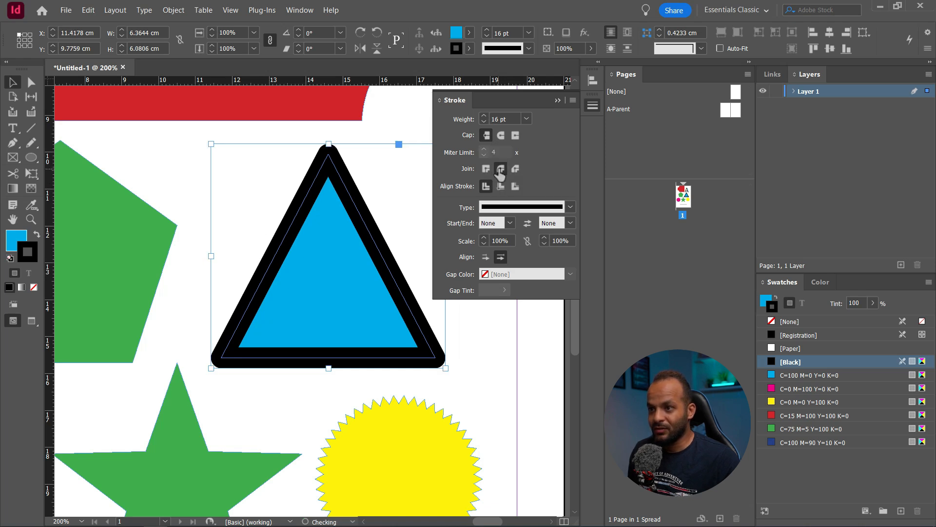
pyautogui.click(381, 124)
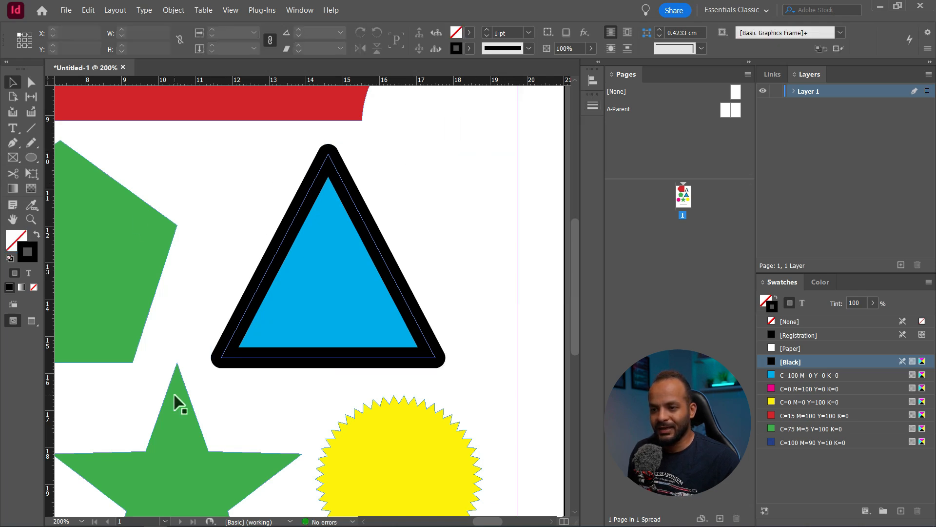
# - Try a bevel join on the triangle's stroke corners, leaving the triangle deselected
pyautogui.click(297, 299)
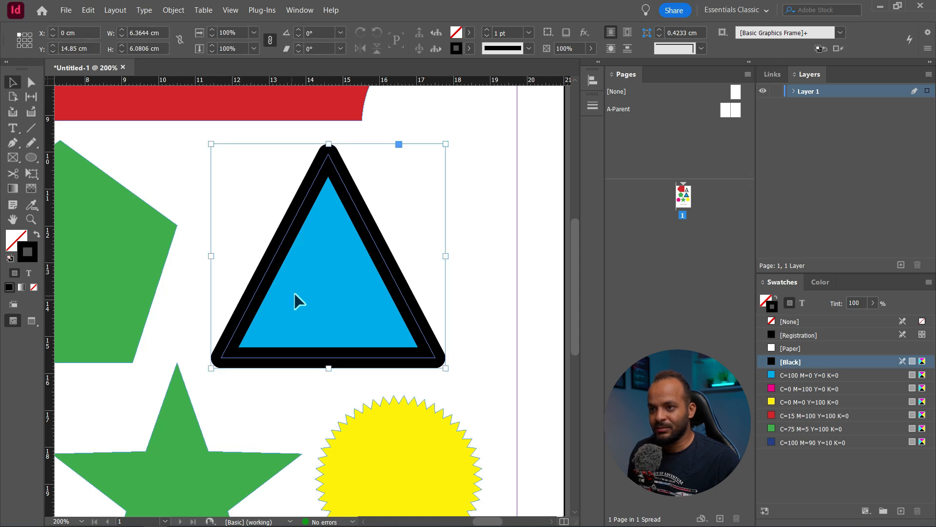
pyautogui.click(593, 106)
pyautogui.click(517, 169)
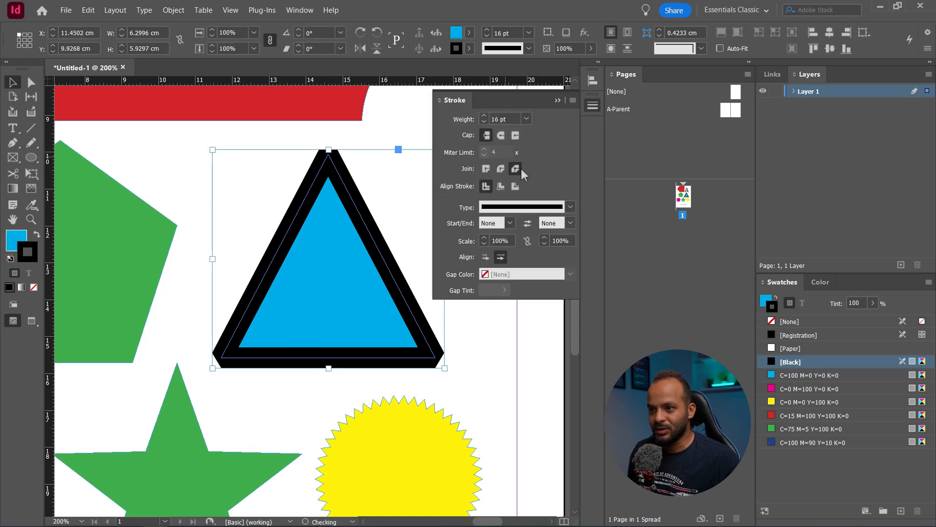
pyautogui.click(417, 119)
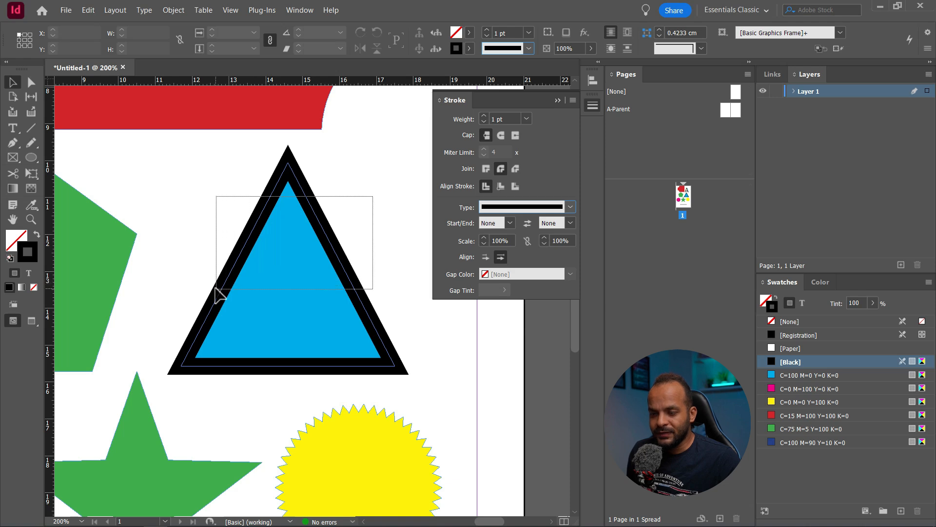
# - Try the Japanese Dots and Left Slant Hash stroke types on the triangle's outline
pyautogui.click(216, 288)
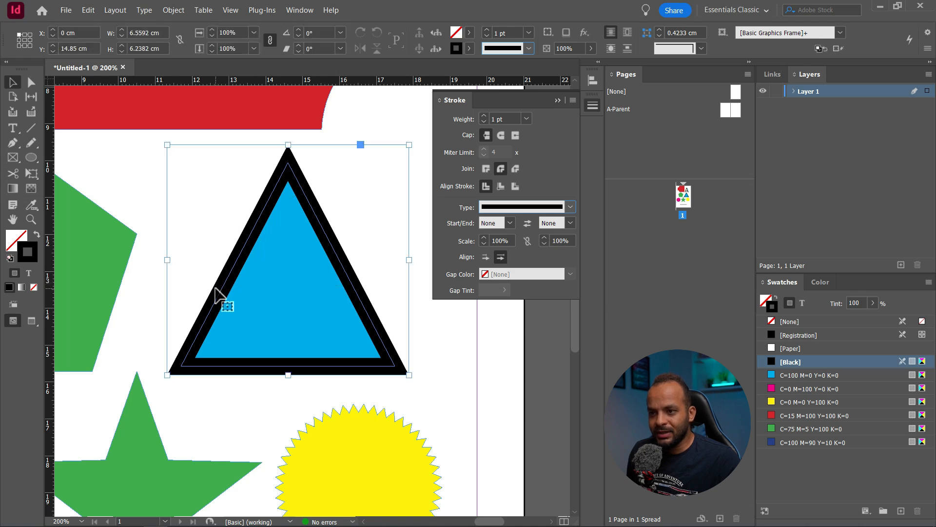
pyautogui.click(571, 207)
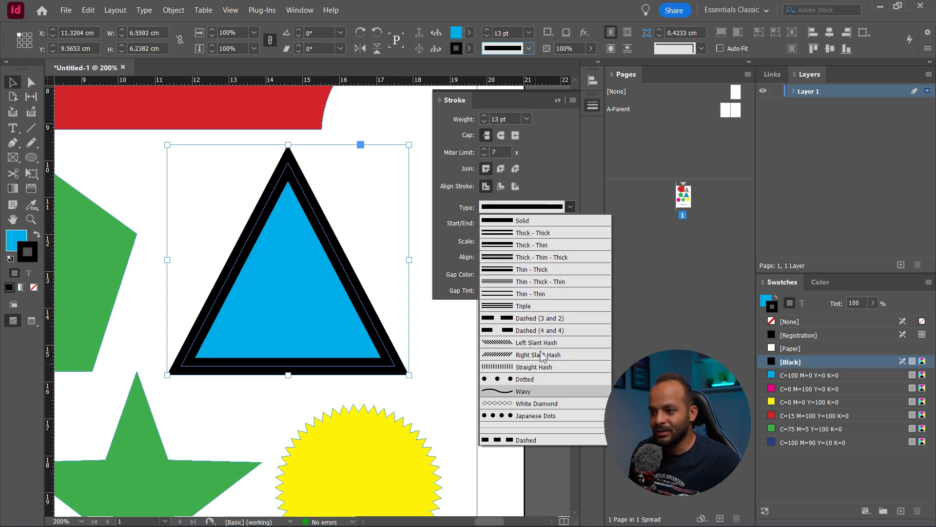
pyautogui.press('Escape')
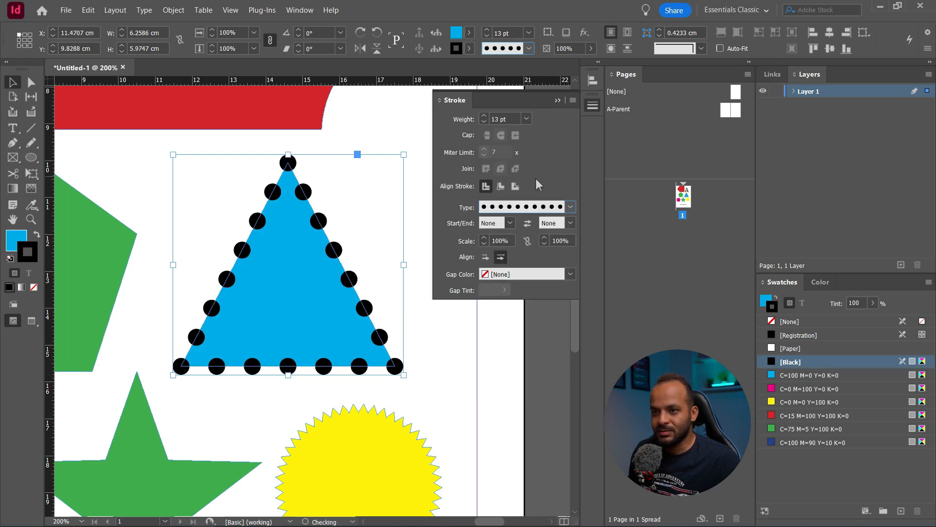
pyautogui.click(570, 206)
pyautogui.click(525, 274)
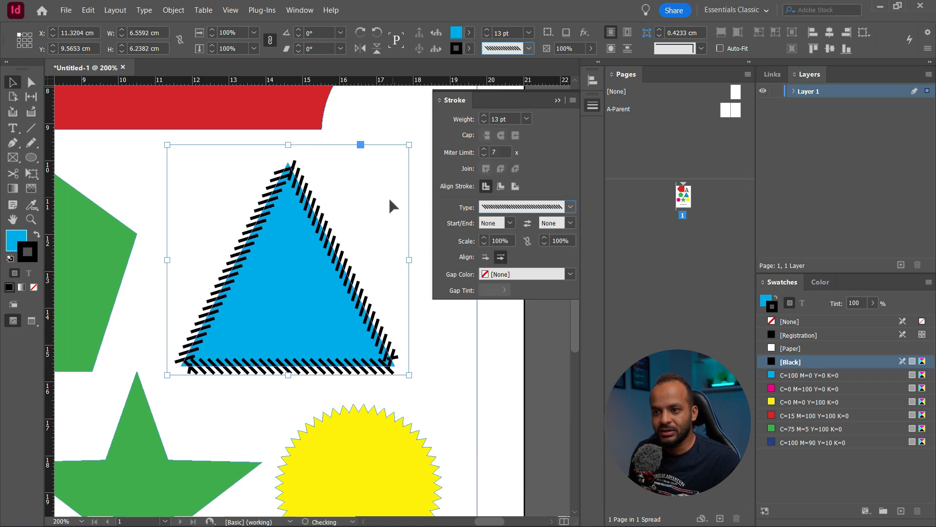
# - Set the triangle's stroke type to Triple and align the stroke to the inside of its path
pyautogui.click(570, 207)
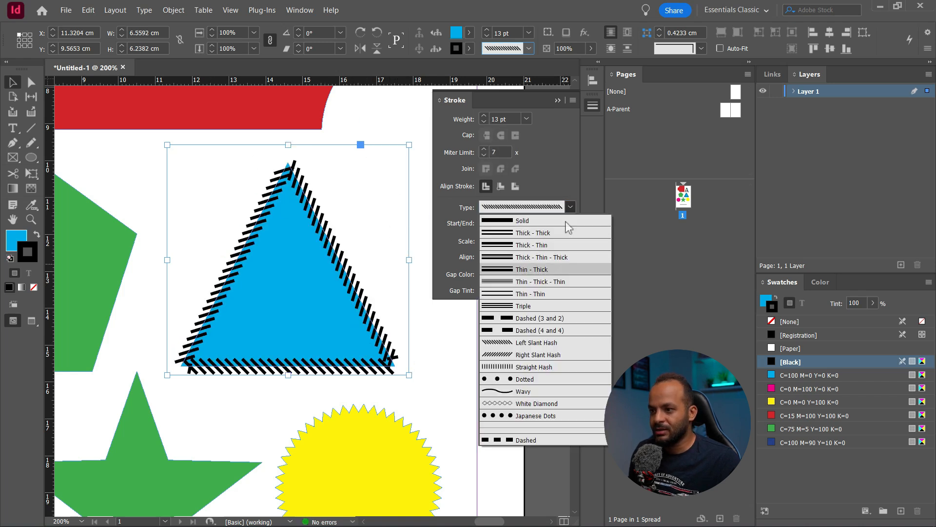
pyautogui.click(524, 322)
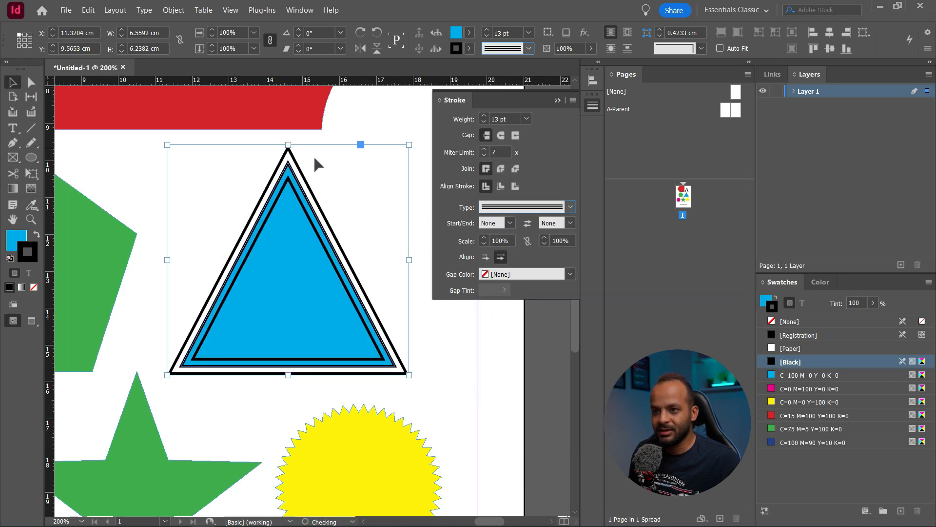
pyautogui.scroll(1, 294, 208)
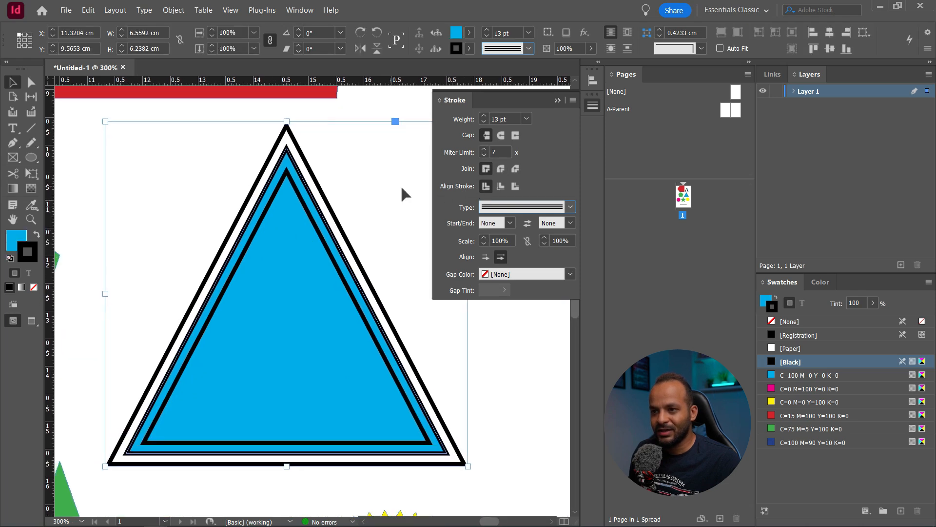
pyautogui.scroll(2, 303, 186)
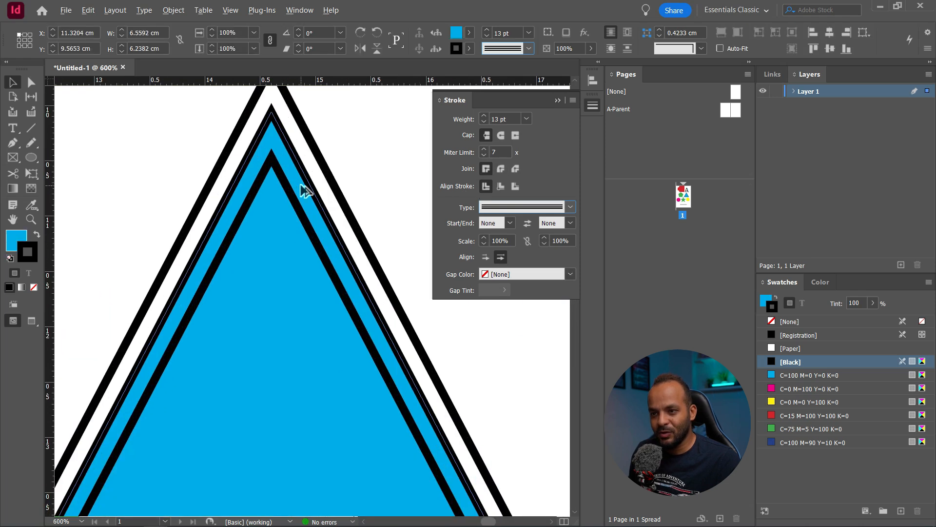
pyautogui.scroll(1, 301, 185)
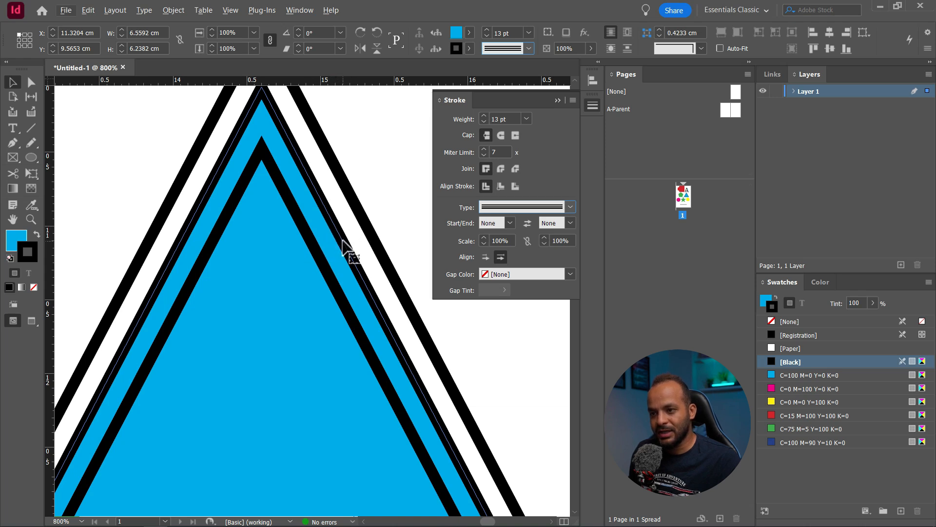
pyautogui.click(500, 190)
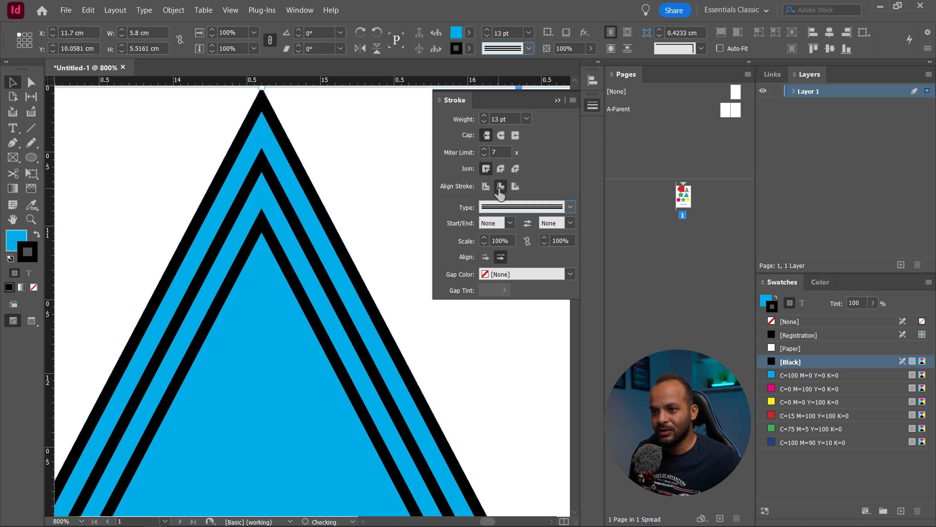
pyautogui.scroll(-2, 358, 210)
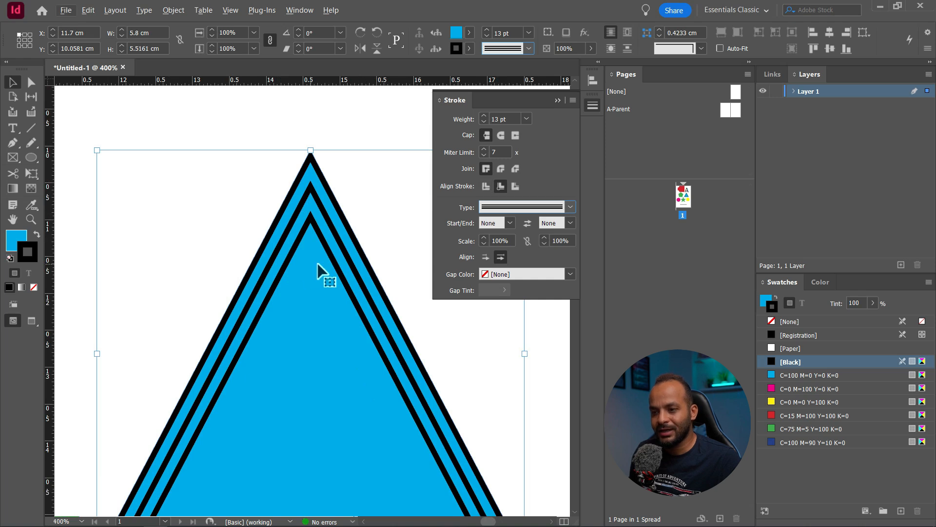
# - Align the triangle's Triple stroke to the outside of its path
pyautogui.scroll(-2, 325, 269)
pyautogui.scroll(1, 354, 275)
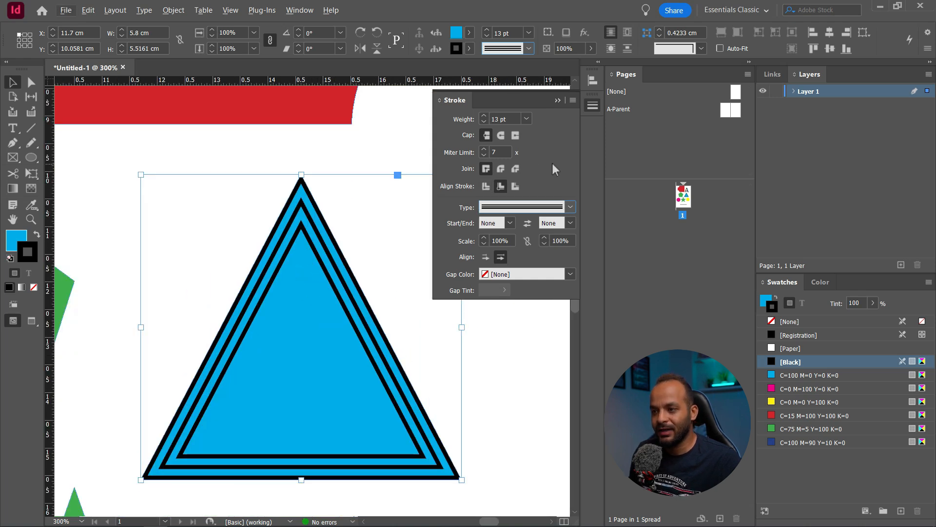
pyautogui.click(501, 186)
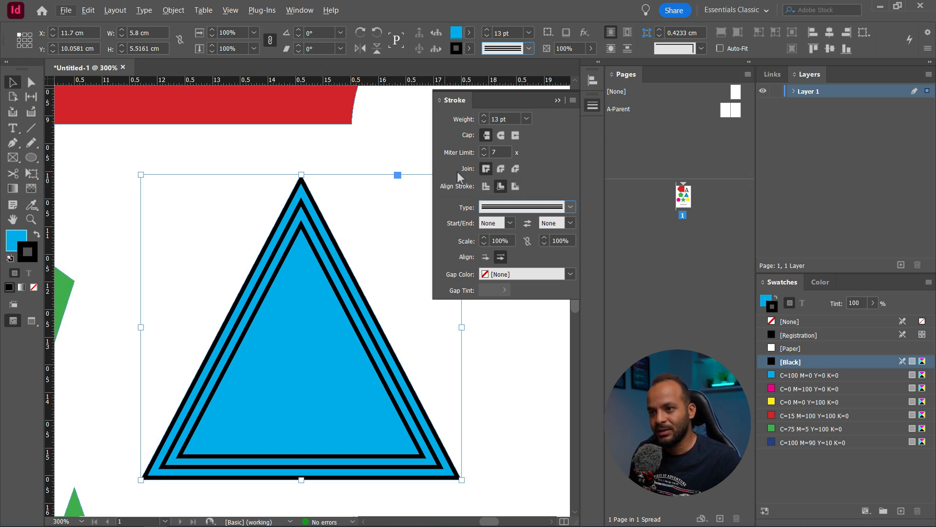
pyautogui.click(516, 187)
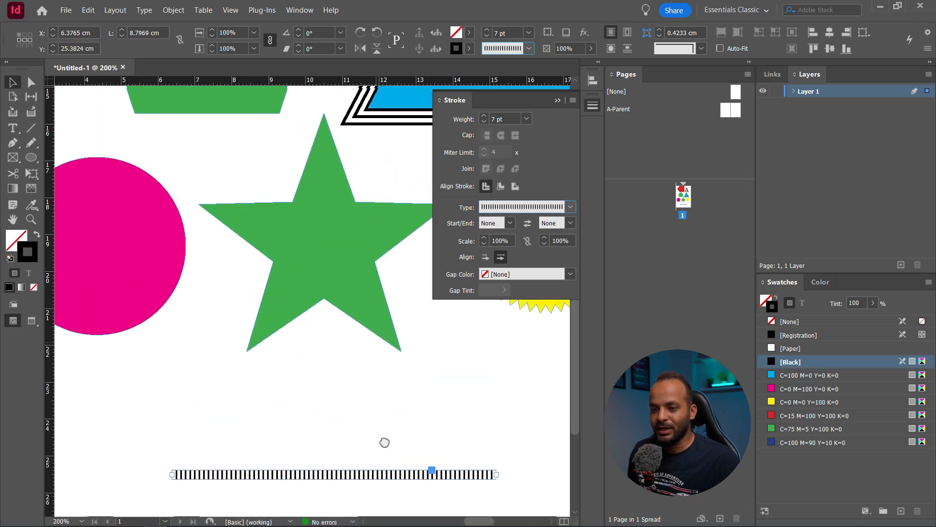
# - Try the White Diamond stroke type on the horizontal line below the star
pyautogui.scroll(2, 384, 443)
pyautogui.scroll(-5, 372, 241)
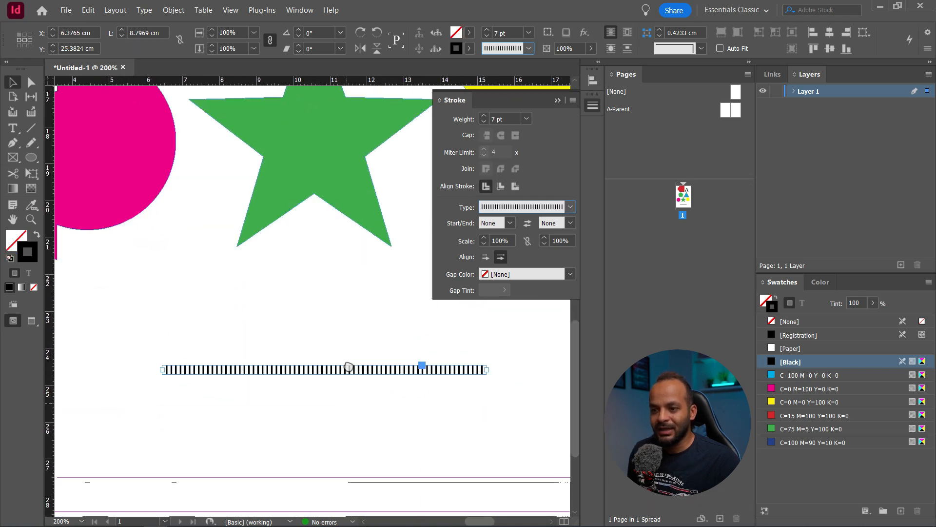
pyautogui.keyDown('alt'); pyautogui.scroll(1, 347, 325); pyautogui.keyUp('alt')
pyautogui.click(570, 207)
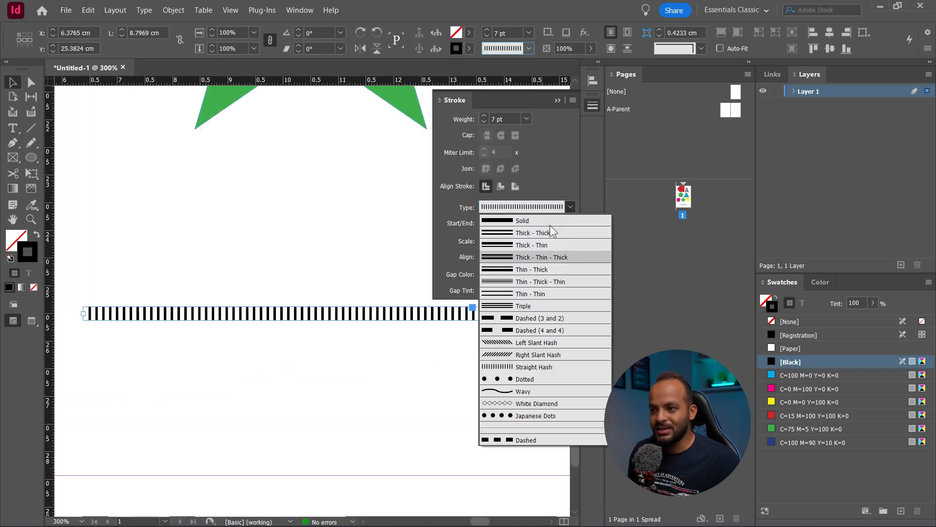
pyautogui.click(534, 403)
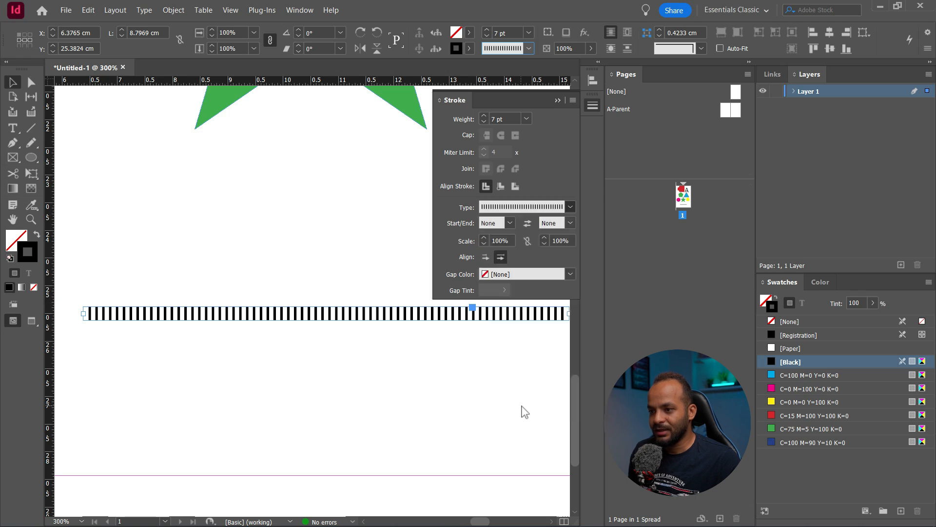
pyautogui.keyDown('alt'); pyautogui.scroll(-4, 403, 350); pyautogui.keyUp('alt')
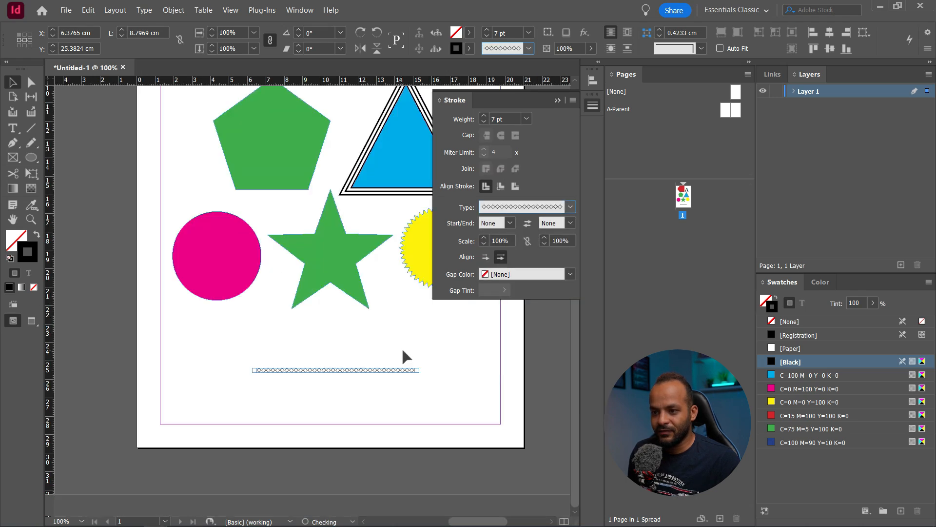
# - Stretch both ends of the line to the page margins for a length of 18.46 cm, and deselect it
pyautogui.moveTo(414, 369); pyautogui.dragTo(539, 357)
pyautogui.moveTo(254, 369); pyautogui.dragTo(193, 361)
pyautogui.hotkey('ctrl', 'shift', 'a')
pyautogui.keyDown('alt'); pyautogui.scroll(1, 368, 364); pyautogui.keyUp('alt')
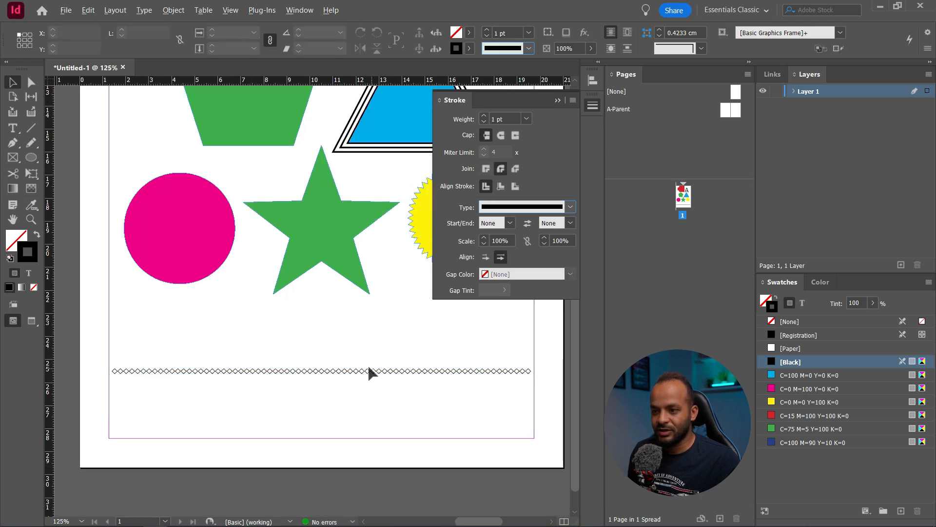
# - Try the Dotted and Wavy stroke types on the line spanning the page margins
pyautogui.click(372, 365)
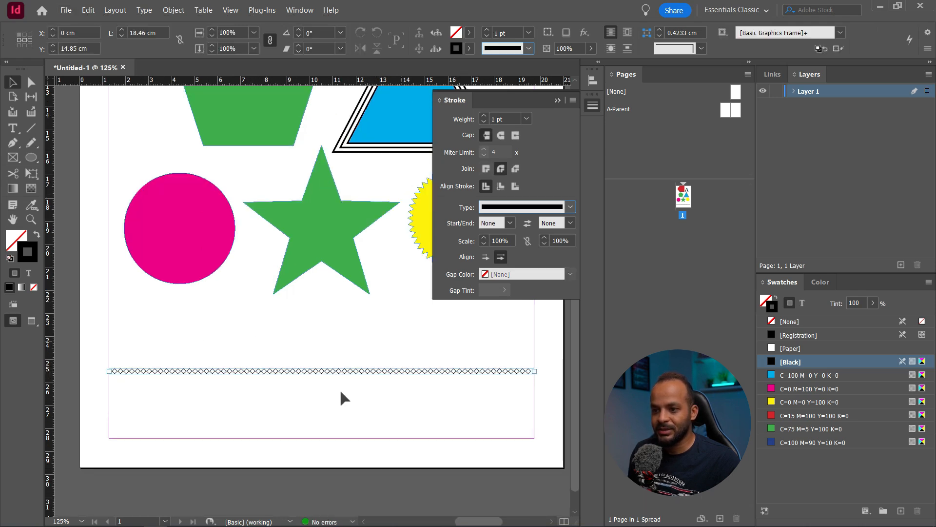
pyautogui.click(570, 207)
pyautogui.click(546, 386)
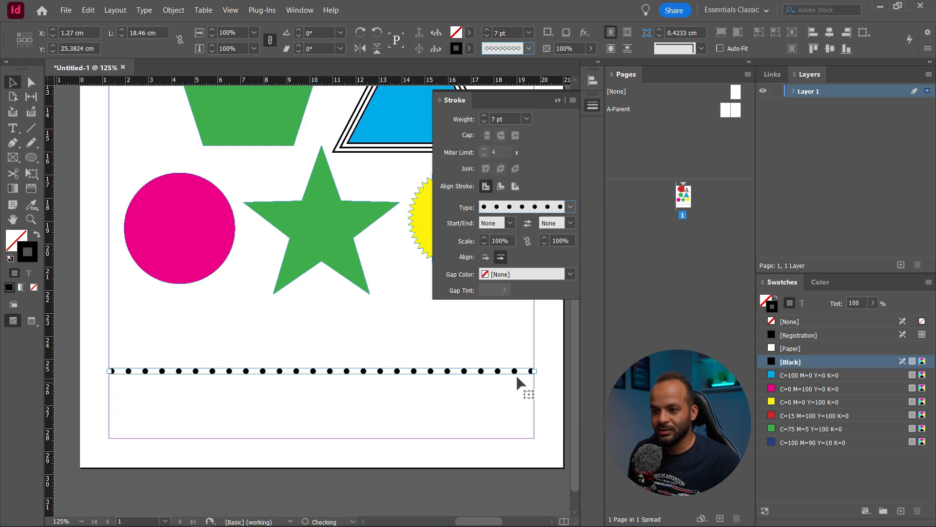
pyautogui.click(570, 207)
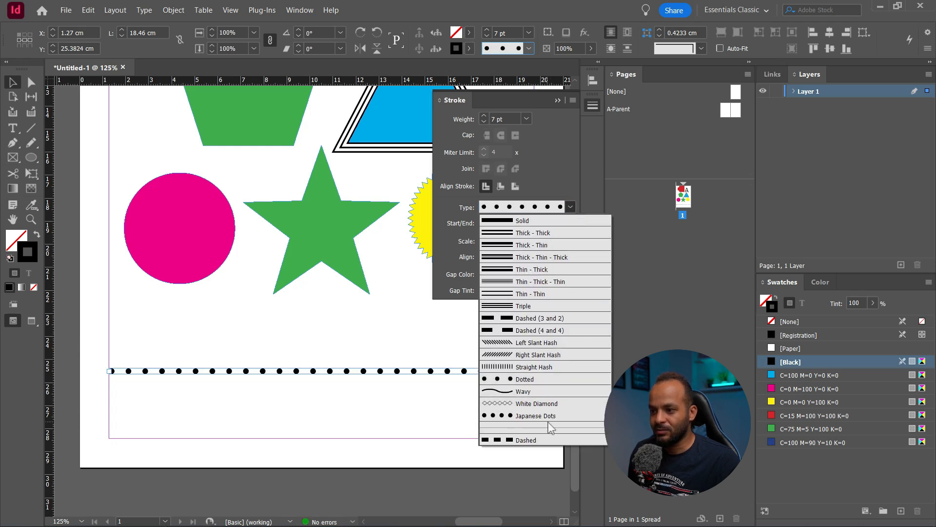
pyautogui.click(522, 389)
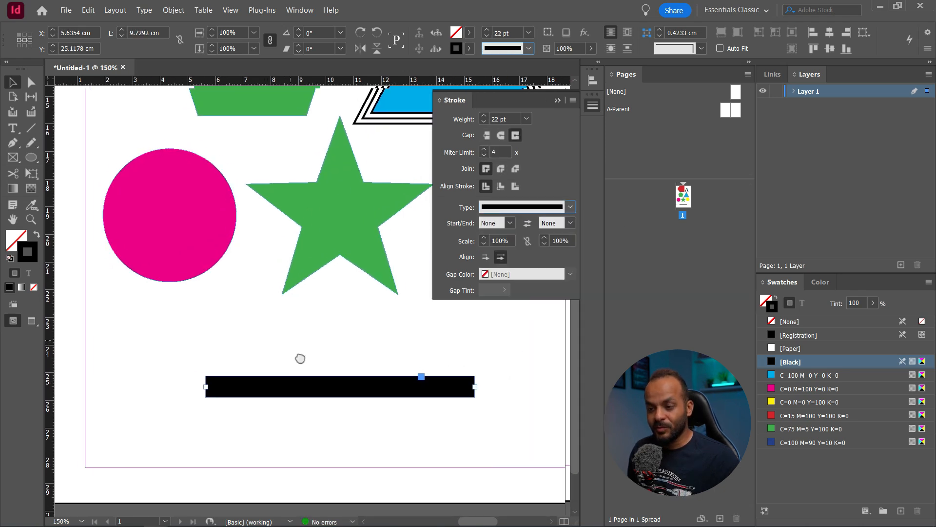
# - Add a Triangle arrowhead to the start of the solid 22 pt line
pyautogui.moveTo(299, 357); pyautogui.dragTo(310, 339)
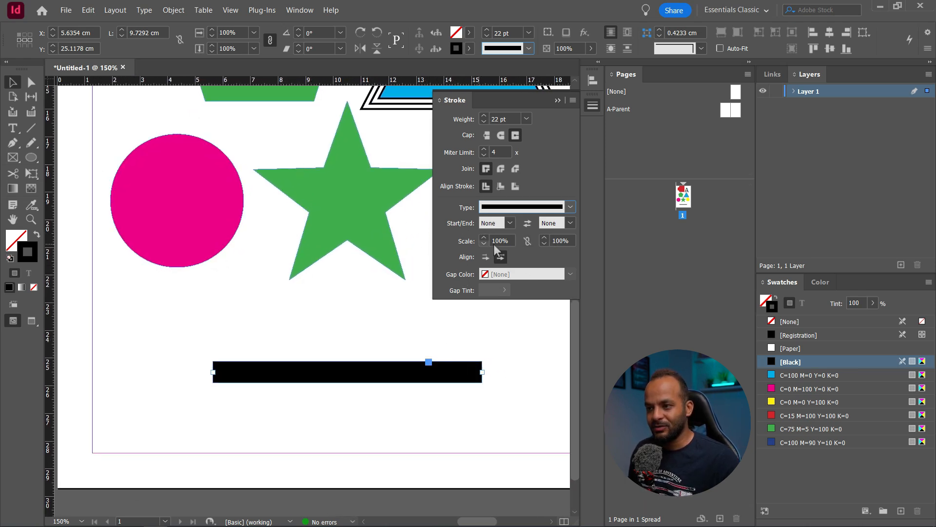
pyautogui.click(510, 223)
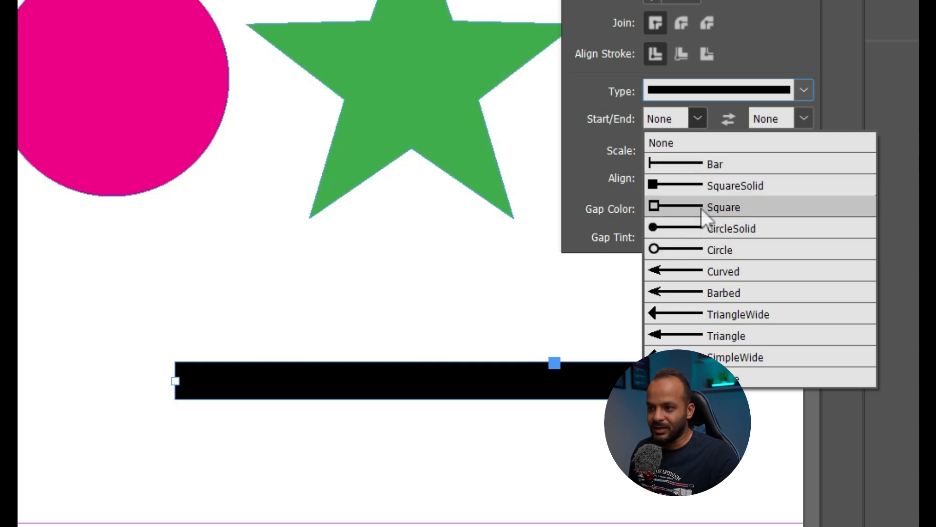
pyautogui.click(695, 333)
pyautogui.scroll(3, 271, 254)
pyautogui.scroll(-1, 272, 254)
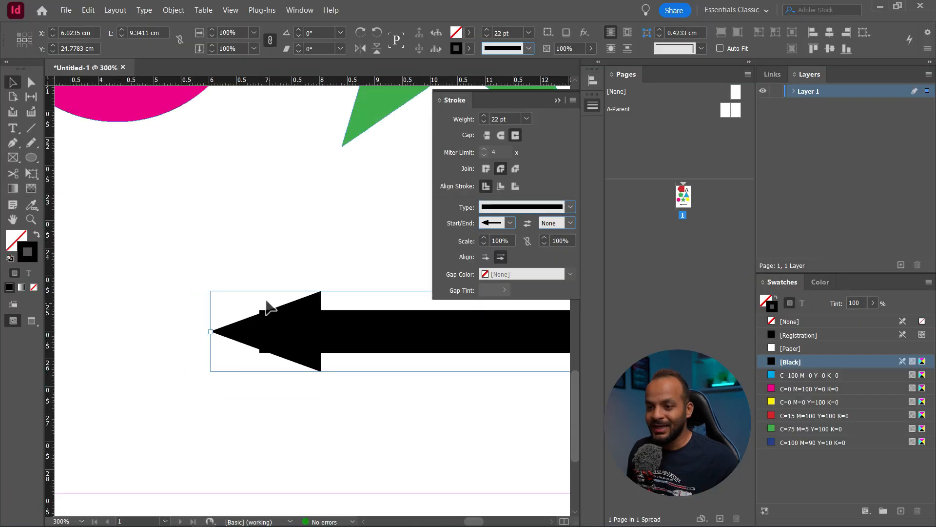
# - Set the arrow line's cap to Butt so the line ends no longer project past the arrowhead's edges
pyautogui.scroll(3, 279, 330)
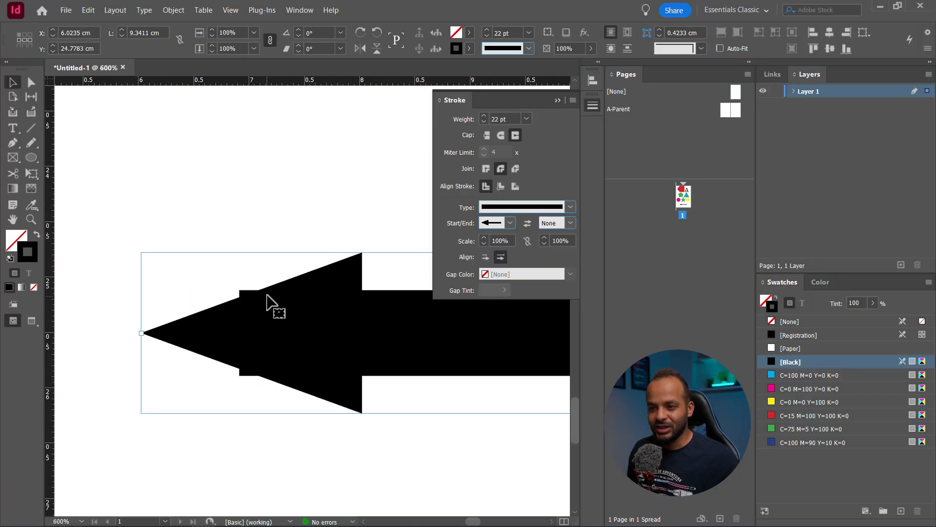
pyautogui.scroll(-3, 293, 298)
pyautogui.moveTo(301, 283); pyautogui.dragTo(256, 302)
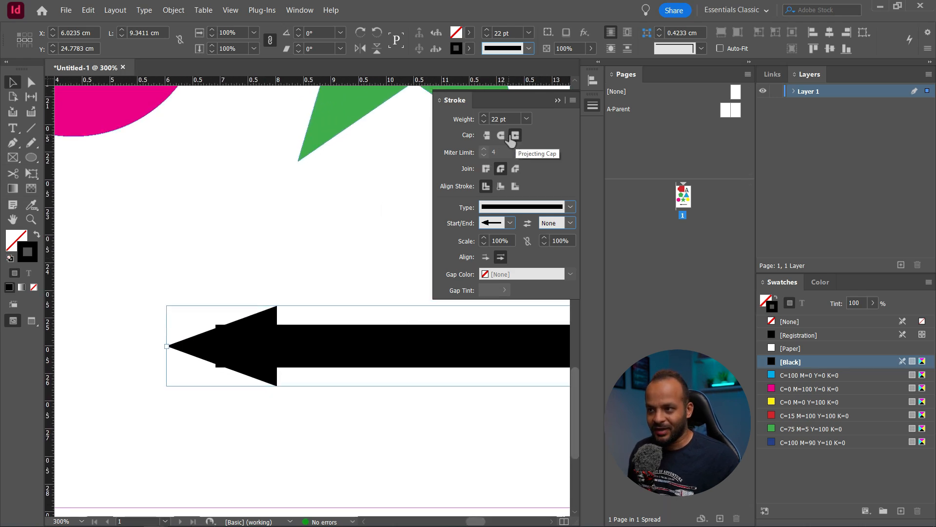
pyautogui.click(486, 136)
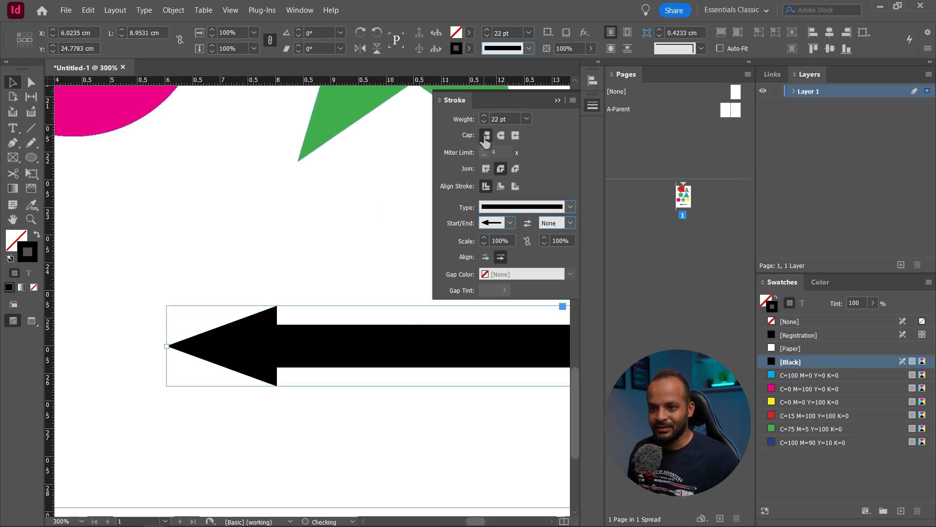
pyautogui.scroll(3, 254, 361)
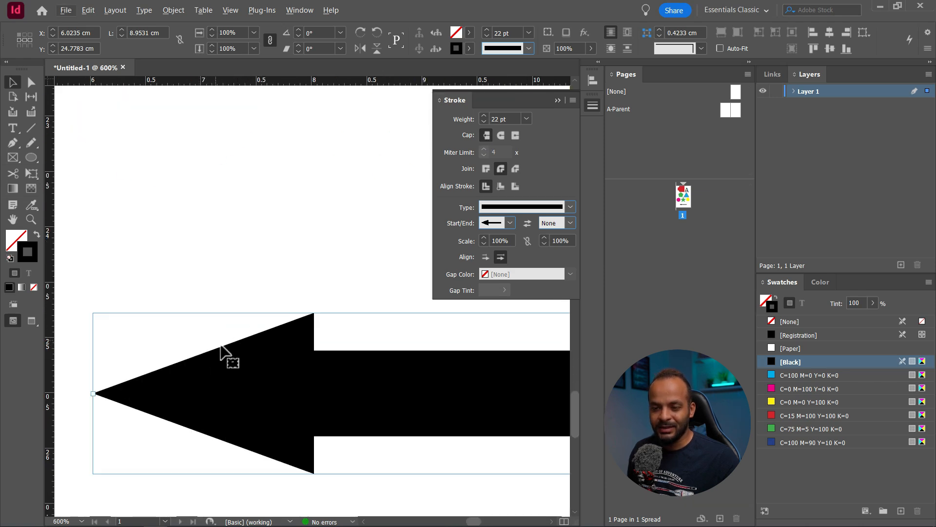
pyautogui.scroll(-4, 232, 347)
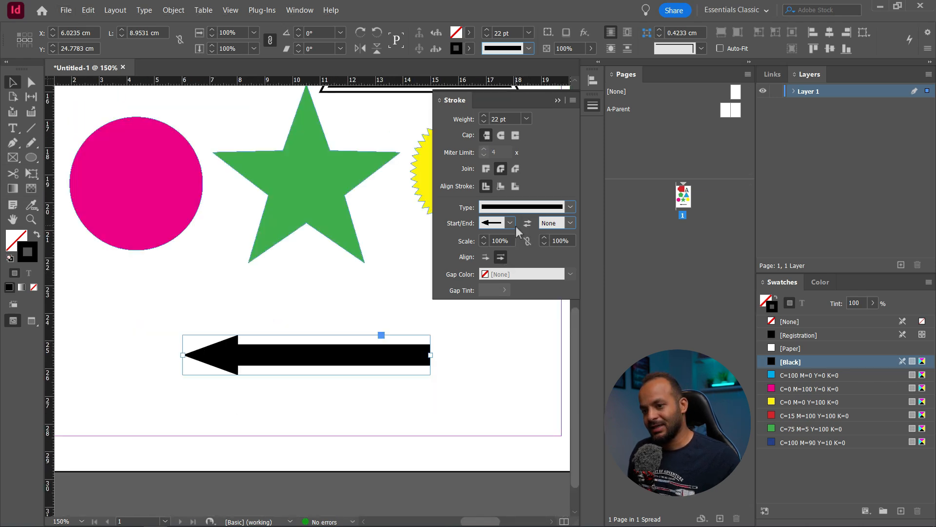
# - Swap the line's start and end arrowheads and back again, and give the line's end a Circle arrowhead
pyautogui.click(527, 224)
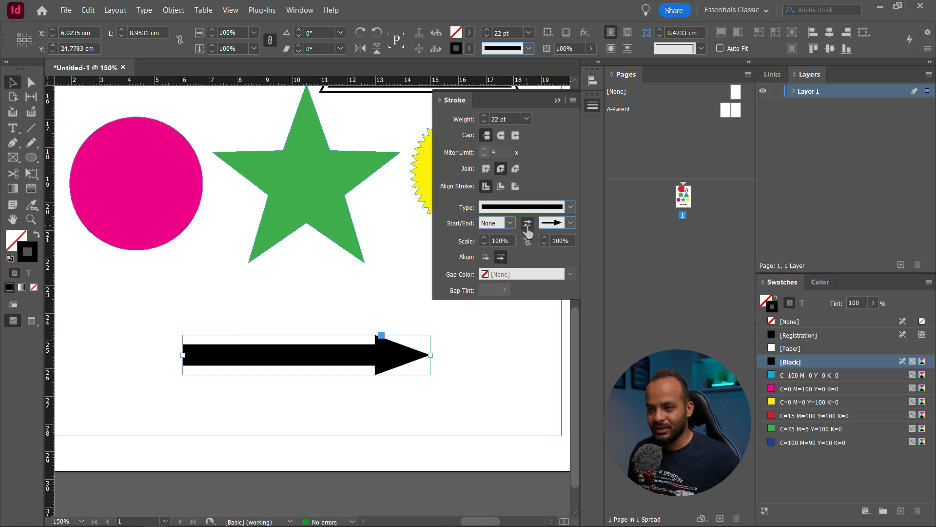
pyautogui.click(527, 225)
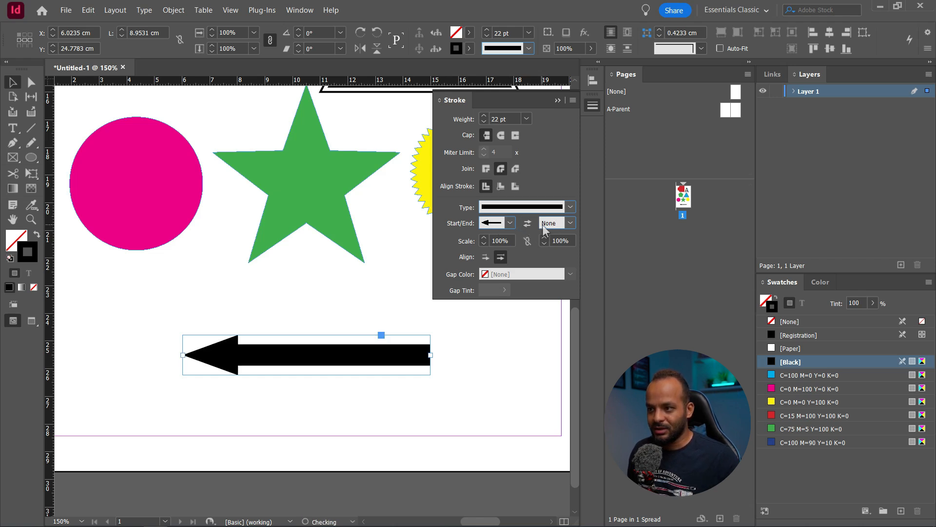
pyautogui.click(571, 222)
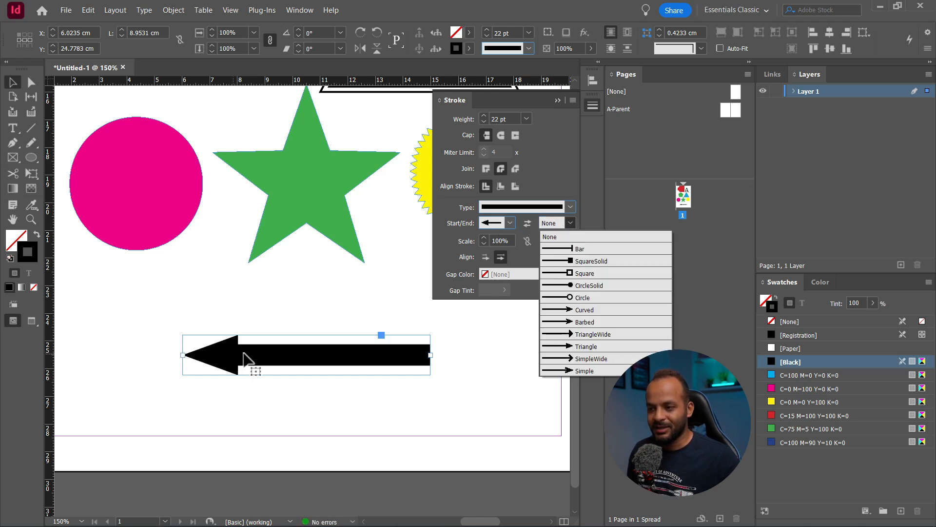
pyautogui.click(583, 298)
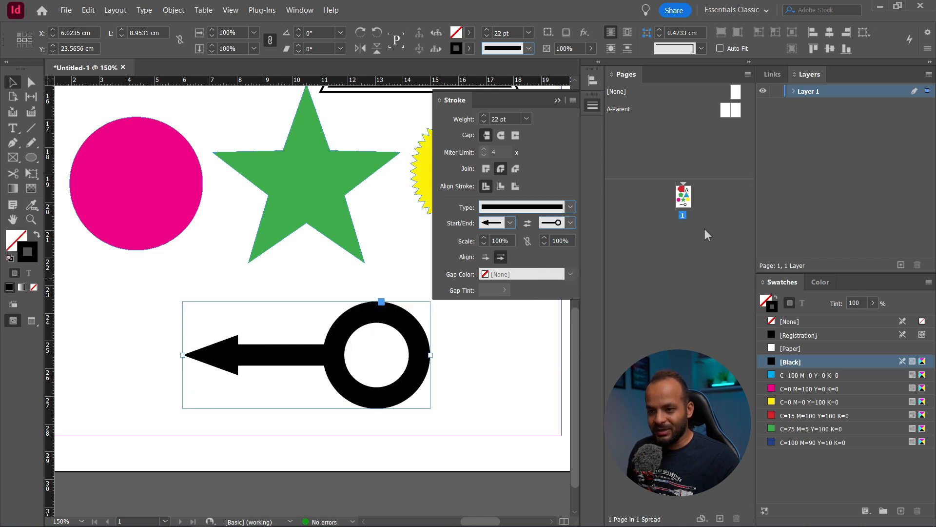
# - Enlarge the line's start arrowhead to a scale of 140%
pyautogui.click(484, 237)
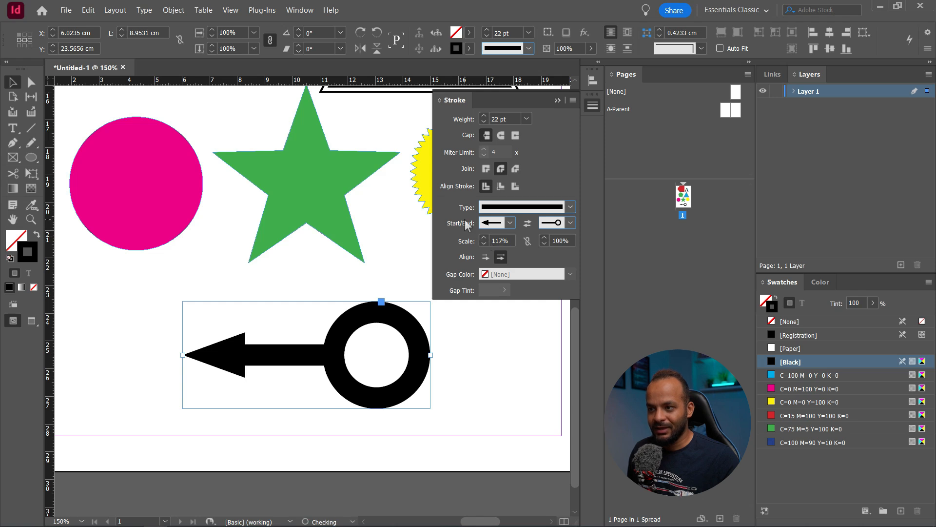
pyautogui.click(485, 237)
pyautogui.click(484, 237)
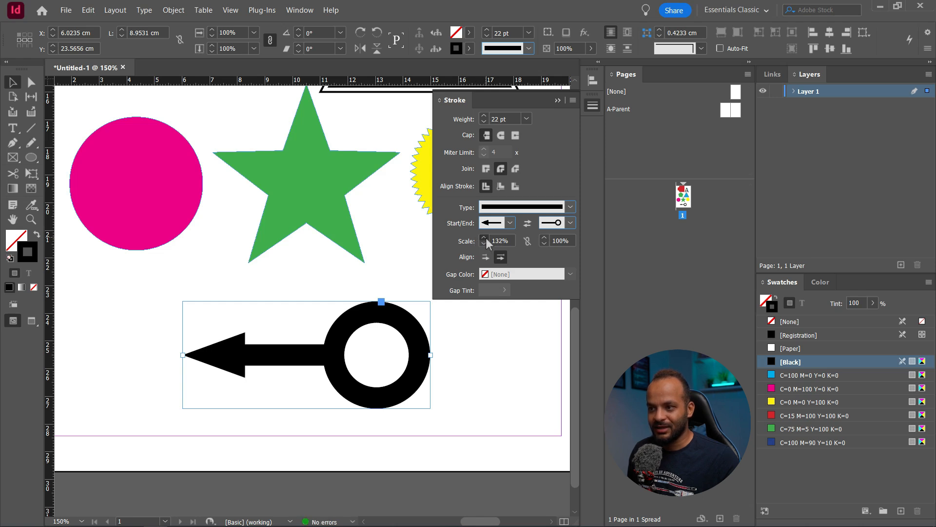
pyautogui.click(484, 237)
pyautogui.click(484, 238)
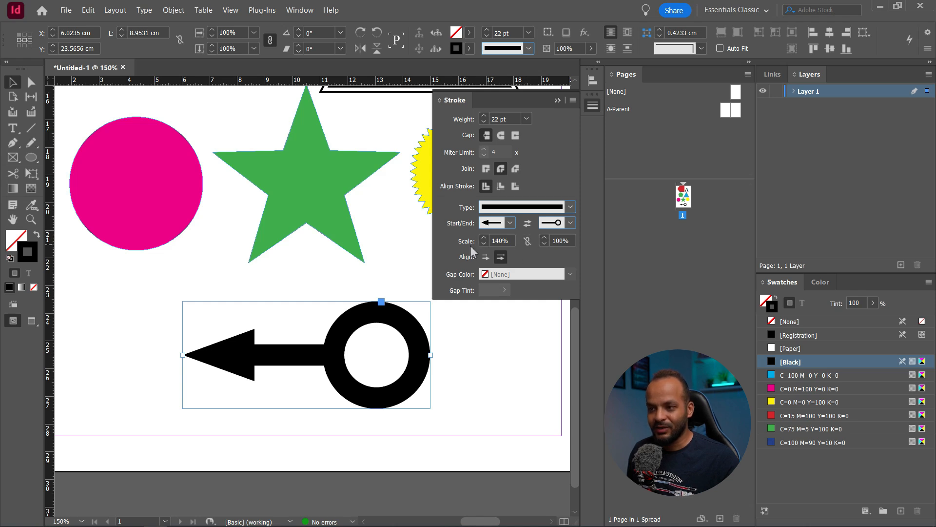
# - Reduce the scale of the line's end arrowhead to 54%
pyautogui.click(544, 244)
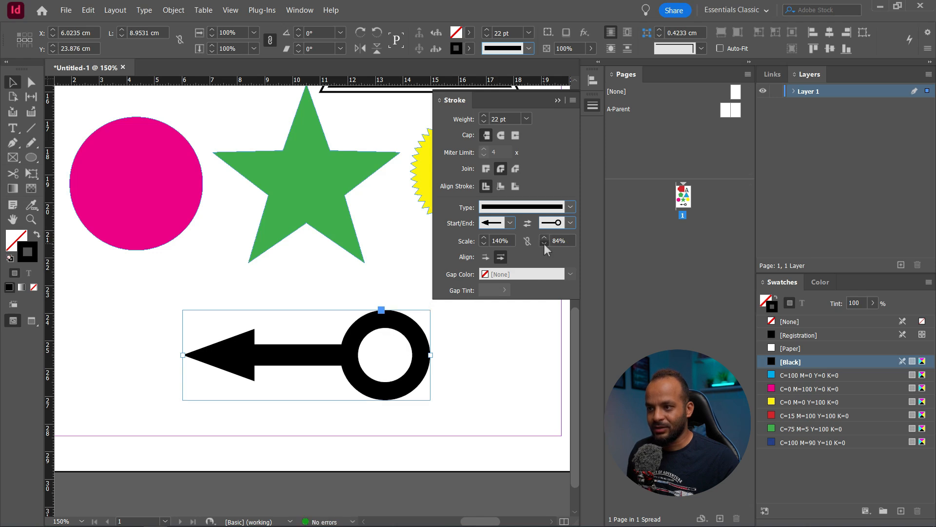
pyautogui.click(544, 243)
pyautogui.click(545, 244)
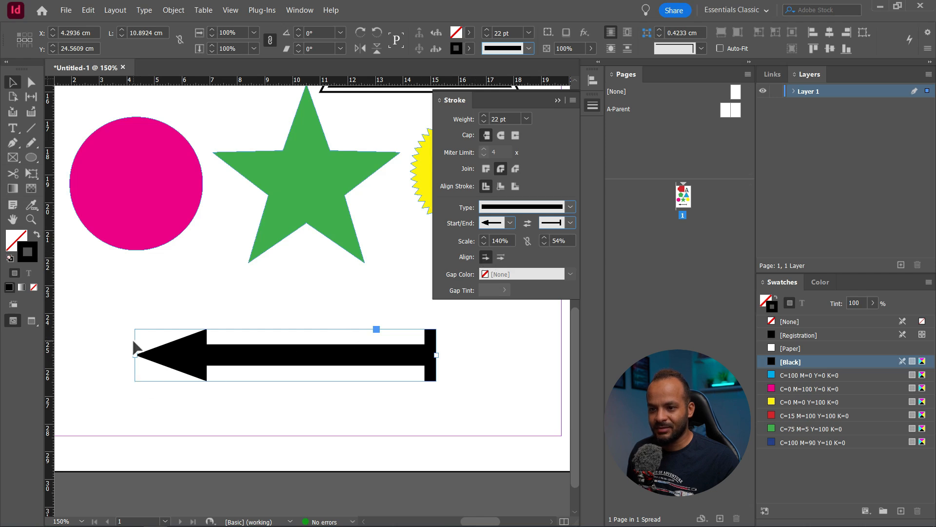
# - Try placing the arrow tips at the end of the path, and return to extending them beyond the path's end
pyautogui.click(500, 257)
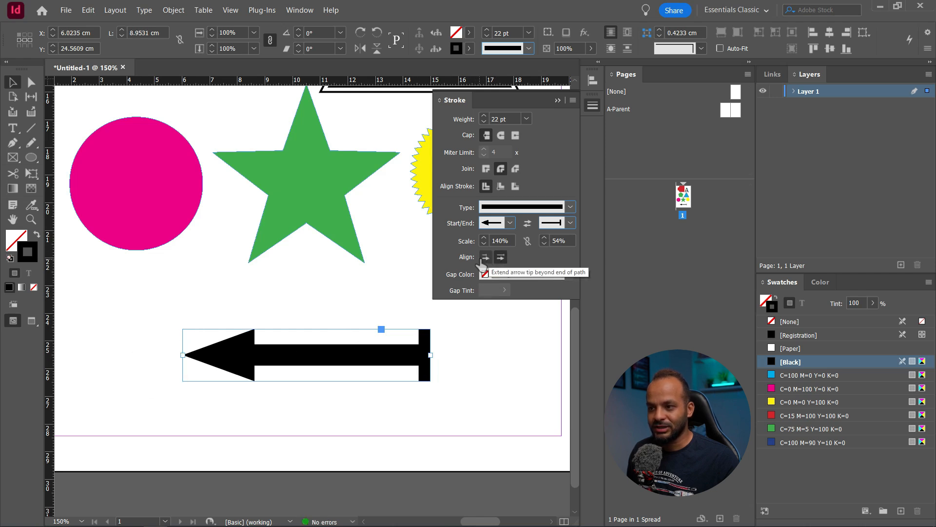
pyautogui.click(486, 258)
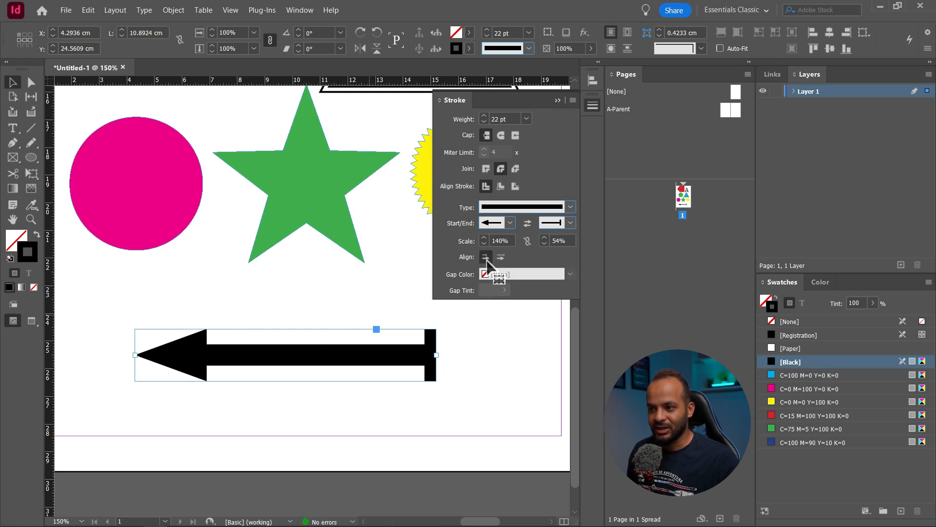
pyautogui.scroll(-1, 288, 304)
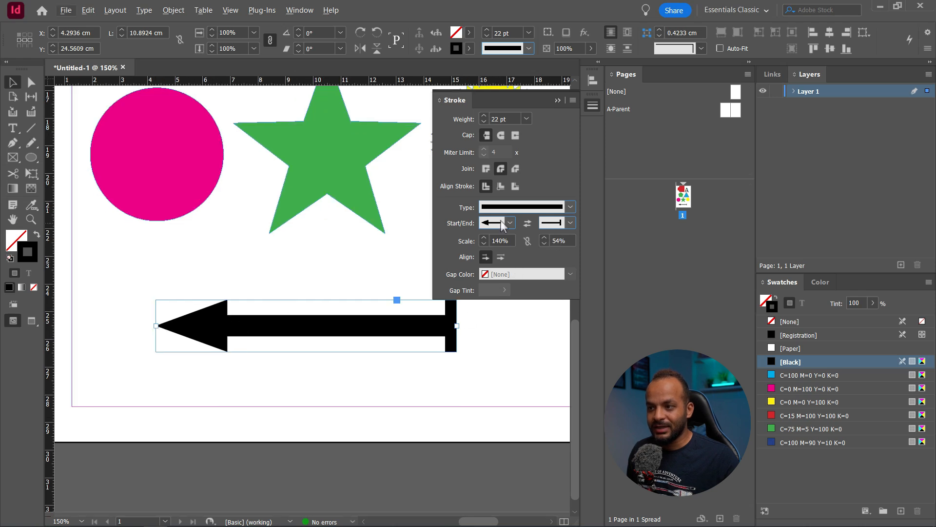
# - Change the line's end arrowhead from Bar to Circle and deselect the line
pyautogui.click(570, 223)
pyautogui.click(580, 297)
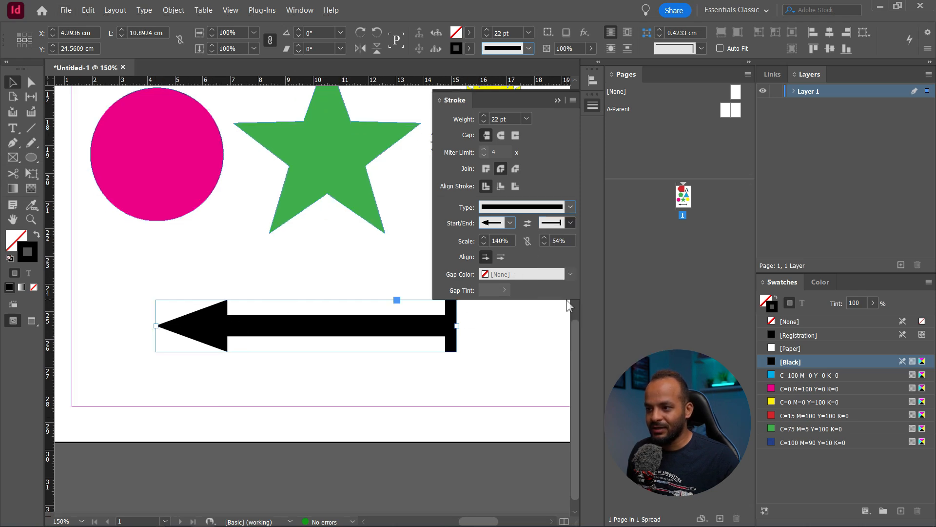
pyautogui.click(278, 261)
pyautogui.hotkey('ctrl', '0')
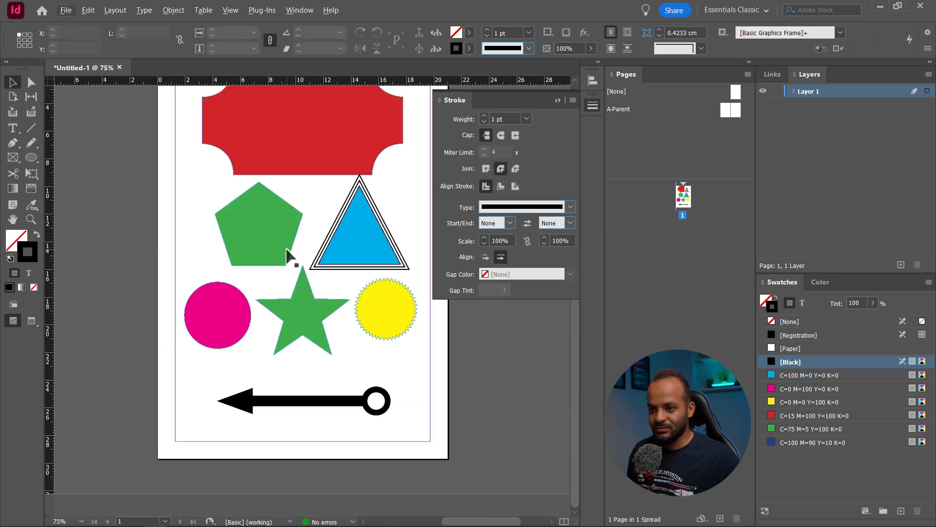
pyautogui.hotkey('ctrl', '1')
pyautogui.scroll(-3, 253, 275)
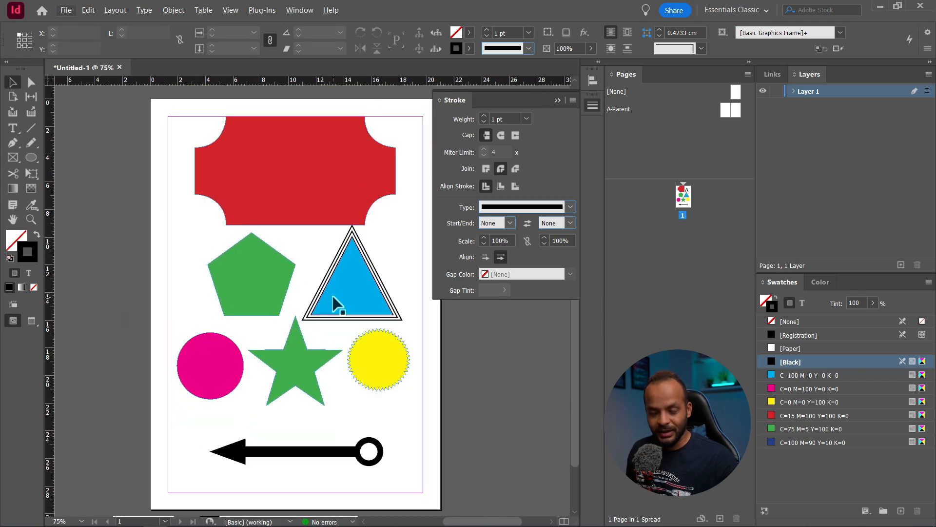
pyautogui.hotkey('ctrl', '1')
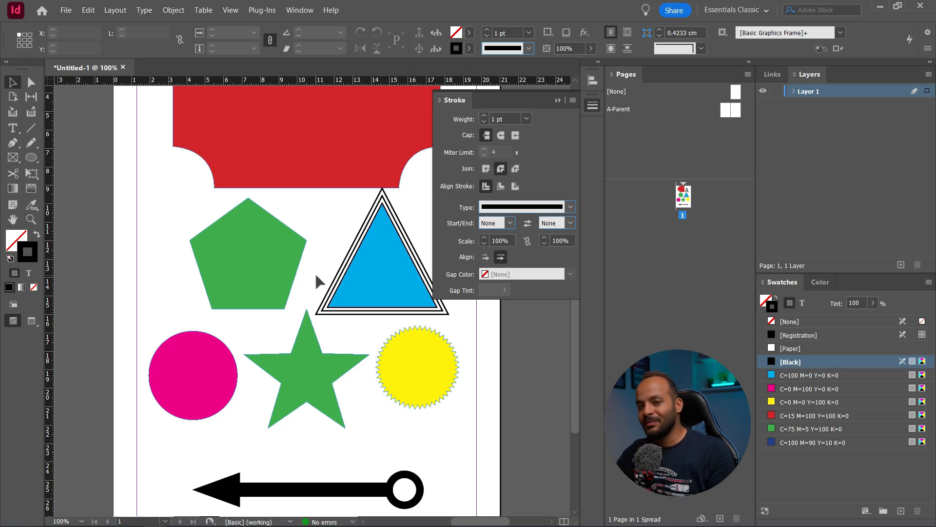
pyautogui.hotkey('ctrl', '-')
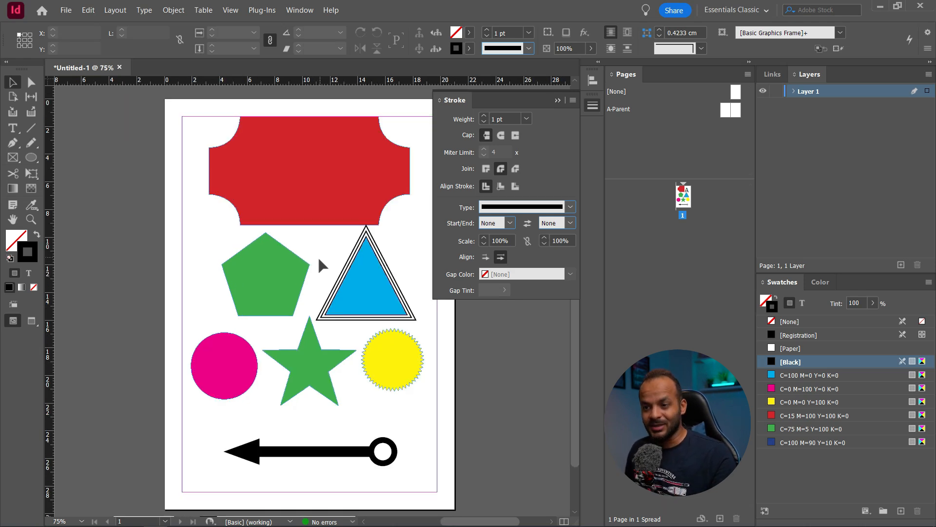